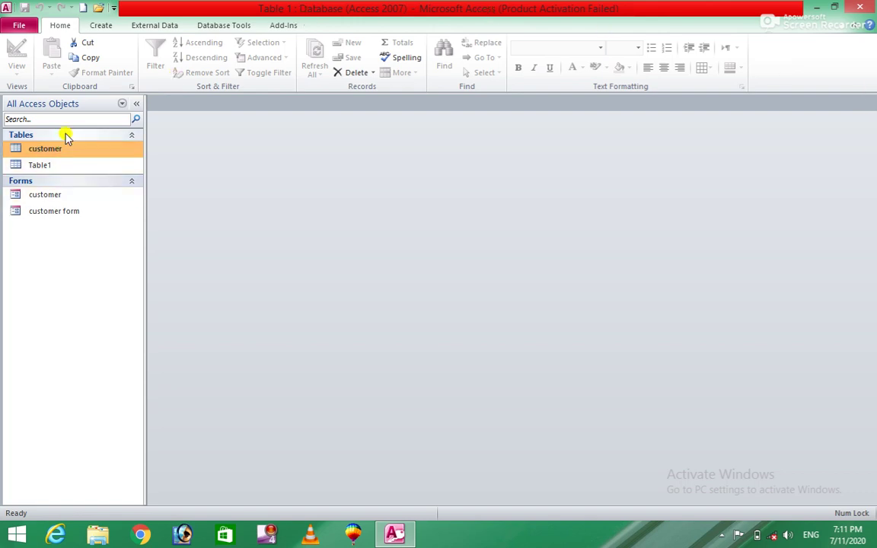
Open Table1 to review its records, and close it again.
left_click(102, 26)
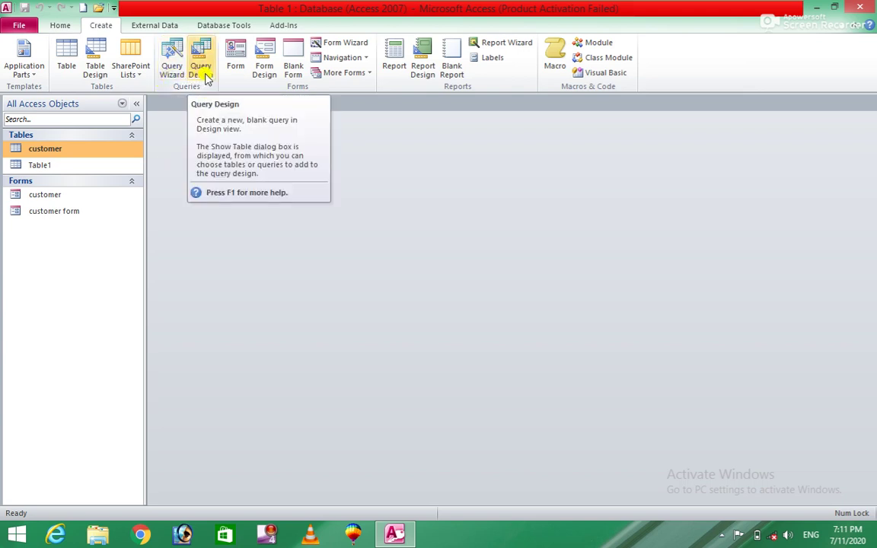
left_click(44, 167)
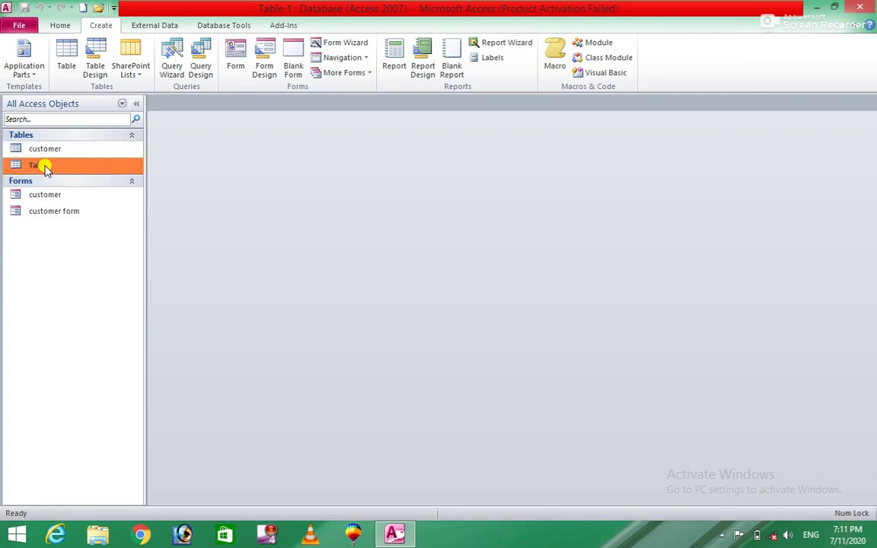
double_click(44, 167)
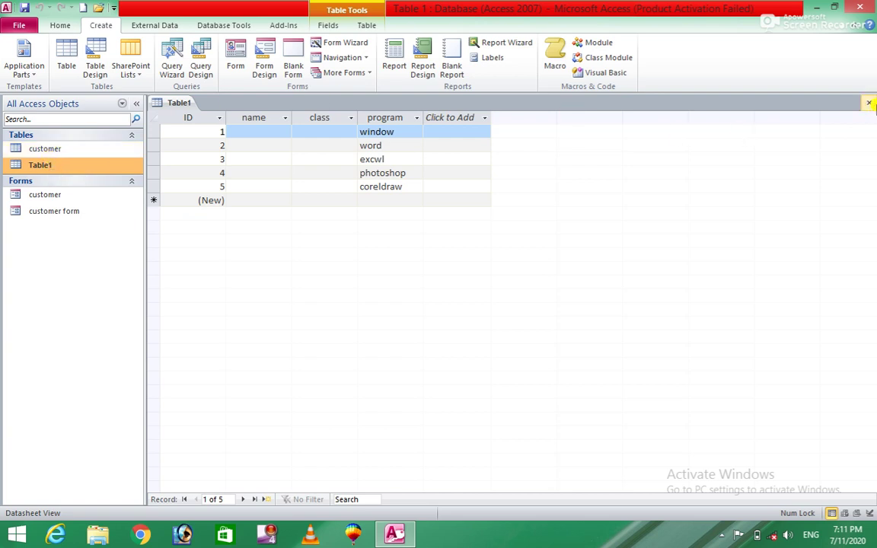
left_click(871, 106)
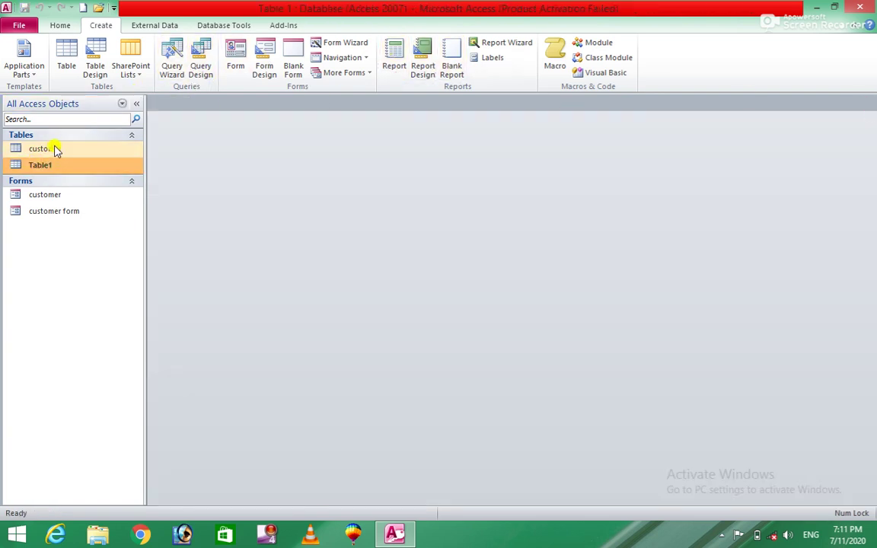
Create a blank query in Design view and add Table1 as its source table.
left_click(203, 67)
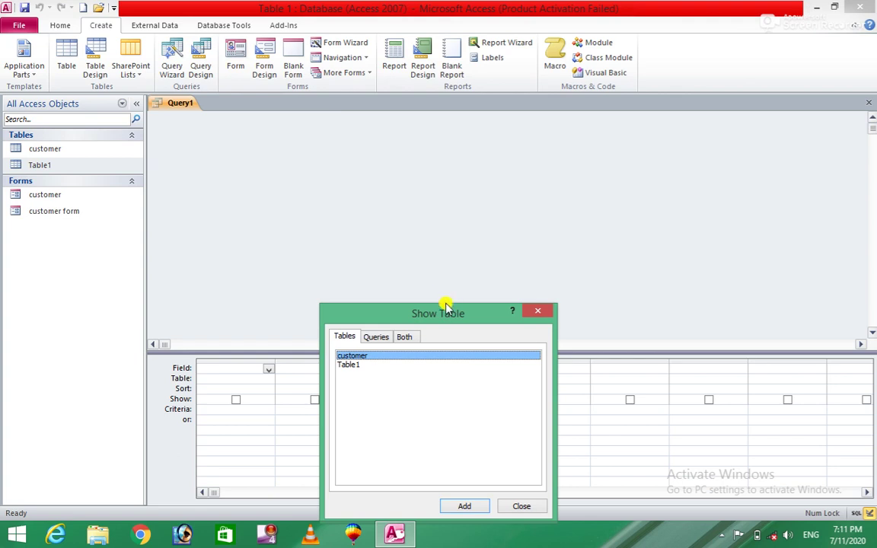
left_click_drag(443, 309, 496, 146)
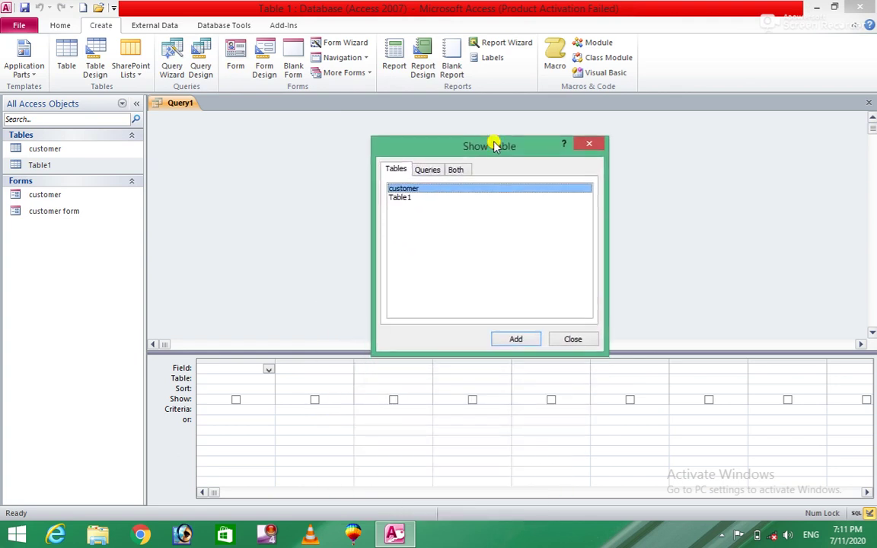
left_click(412, 198)
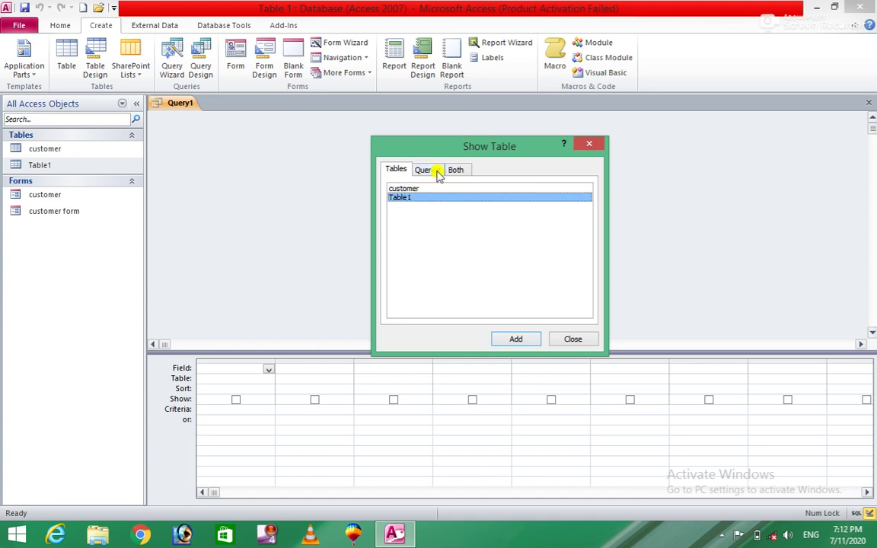
left_click(436, 171)
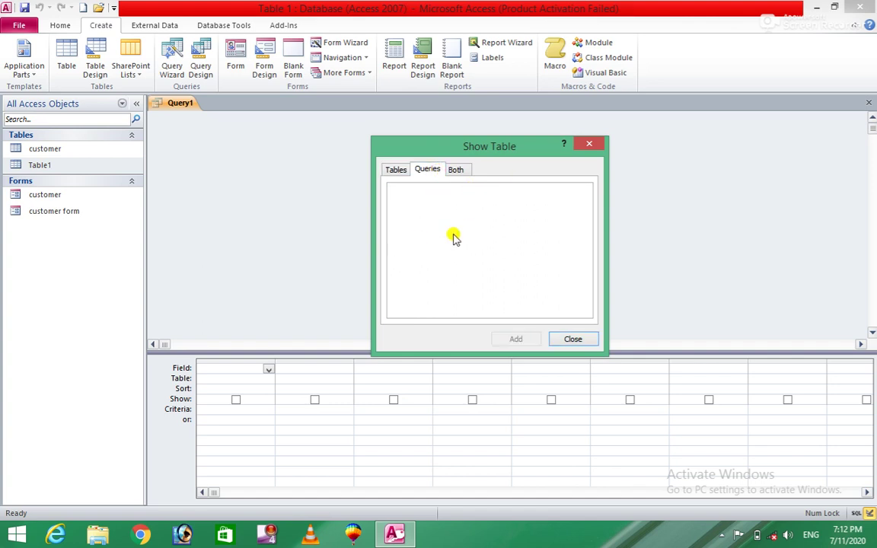
left_click(459, 169)
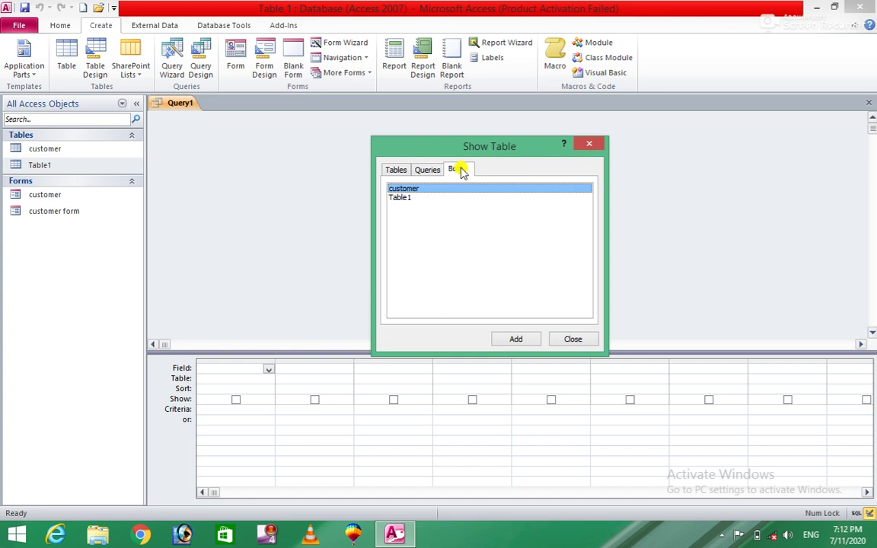
left_click(399, 171)
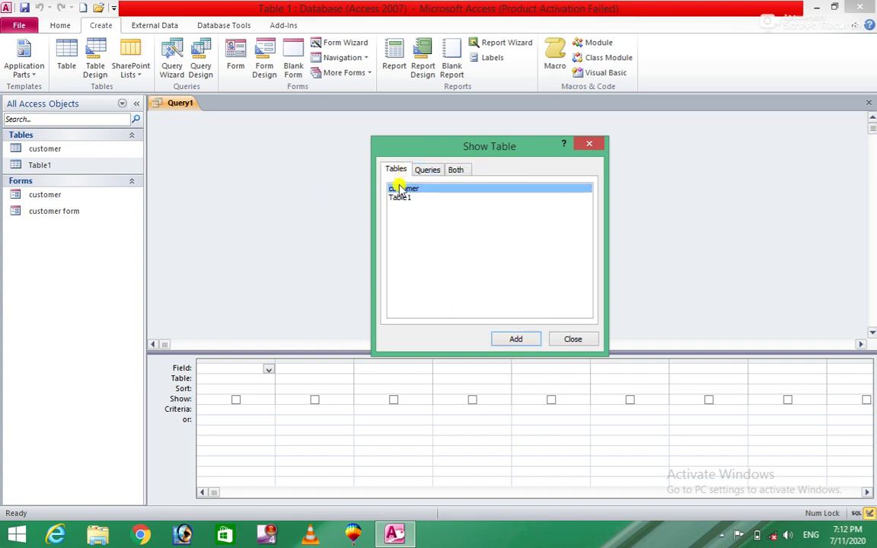
left_click(401, 199)
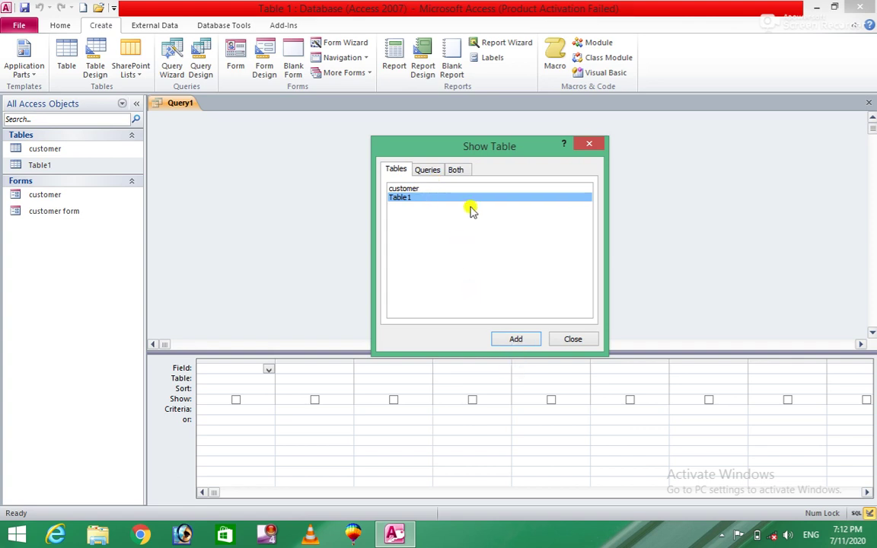
left_click(515, 340)
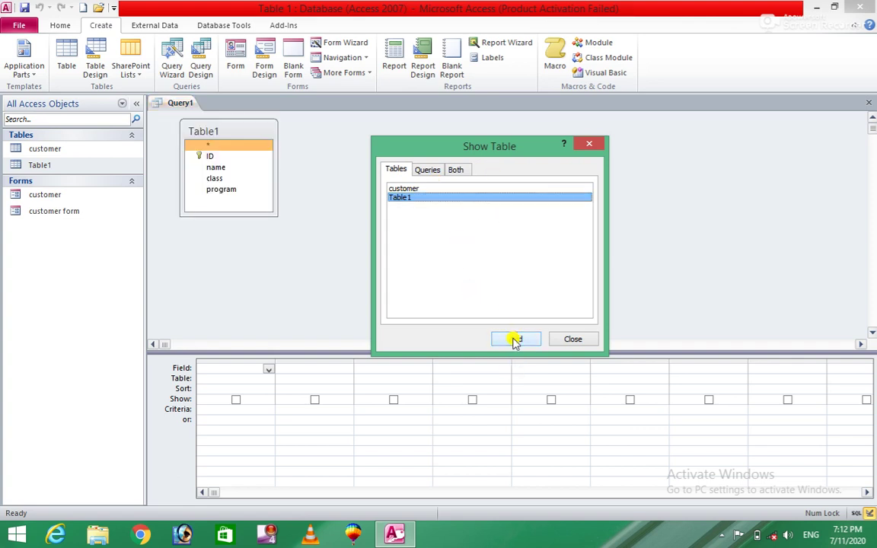
left_click(563, 340)
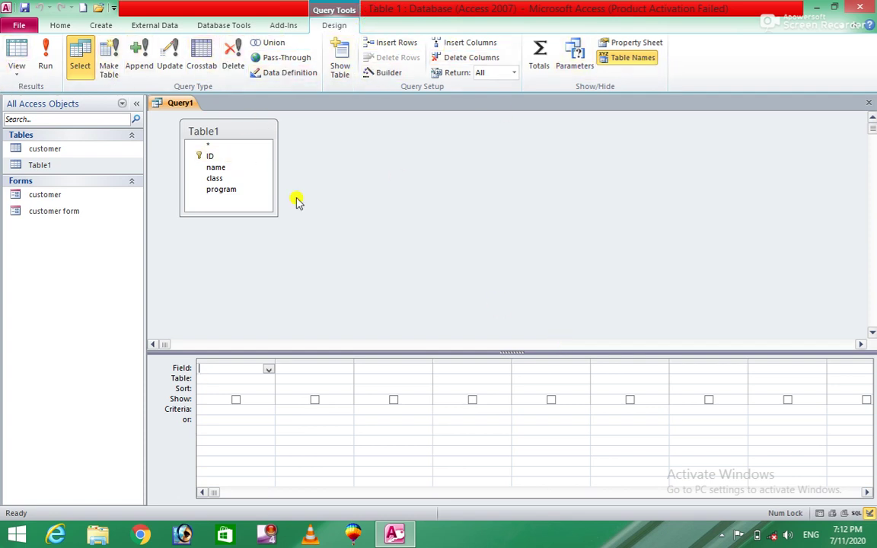
Add the ID, name, class and program fields individually to the query grid, and close the query without saving.
left_click(216, 158)
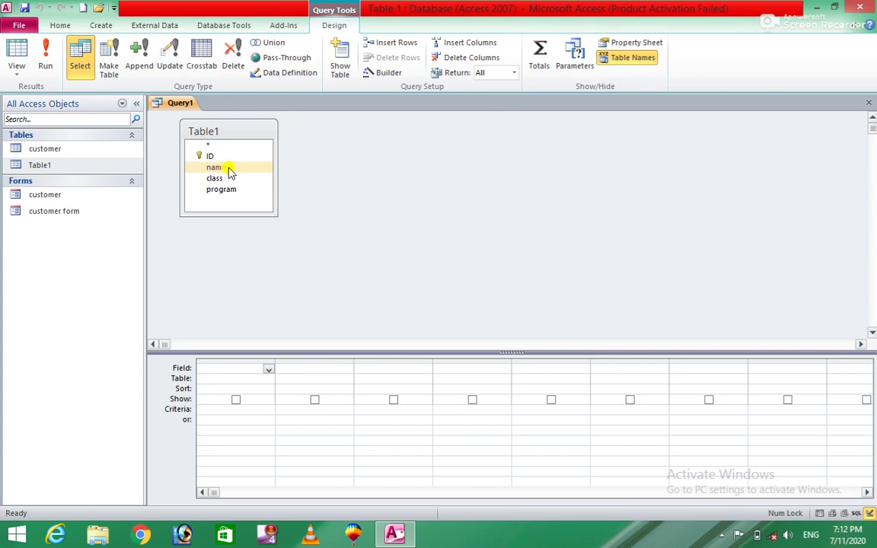
left_click_drag(245, 157, 242, 368)
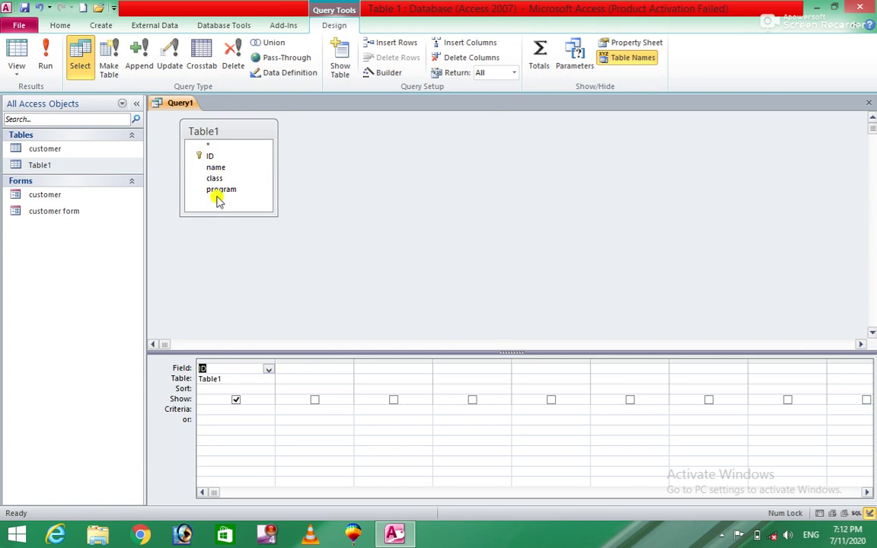
left_click_drag(219, 173, 322, 373)
left_click_drag(215, 178, 379, 376)
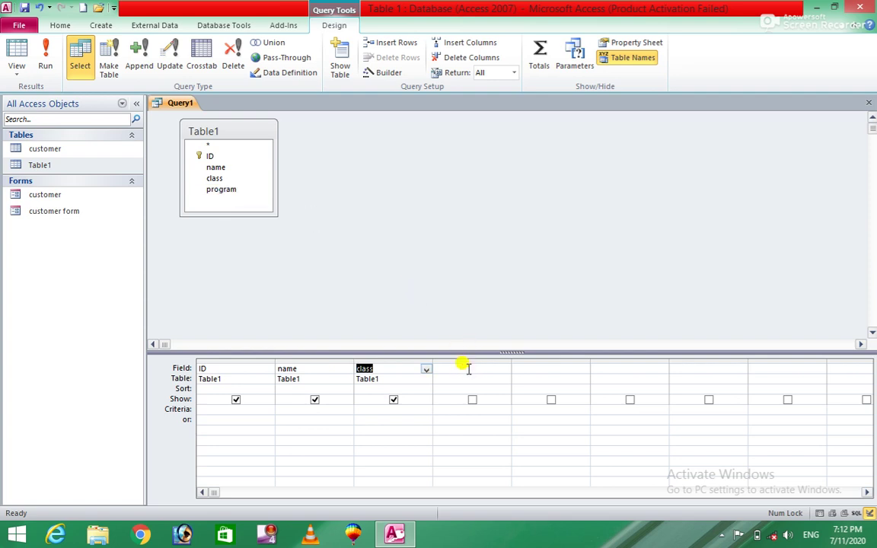
left_click_drag(229, 190, 470, 369)
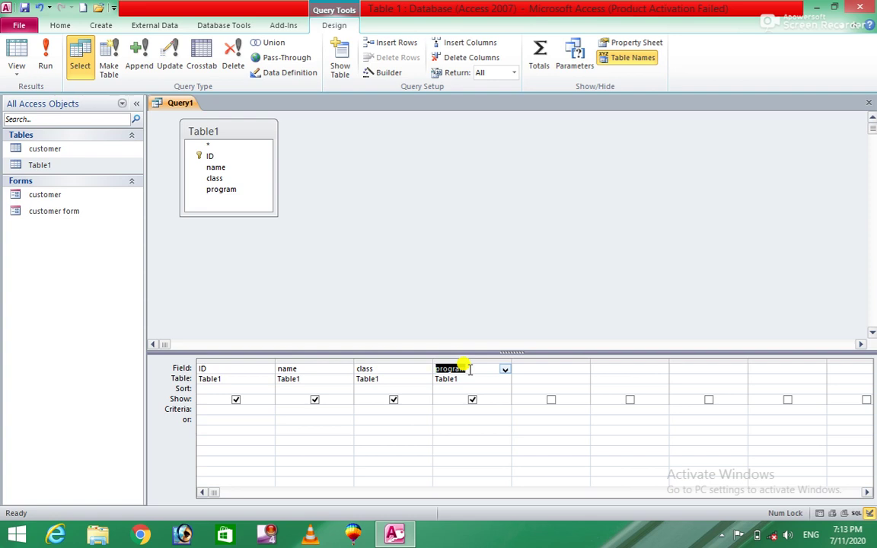
left_click(873, 106)
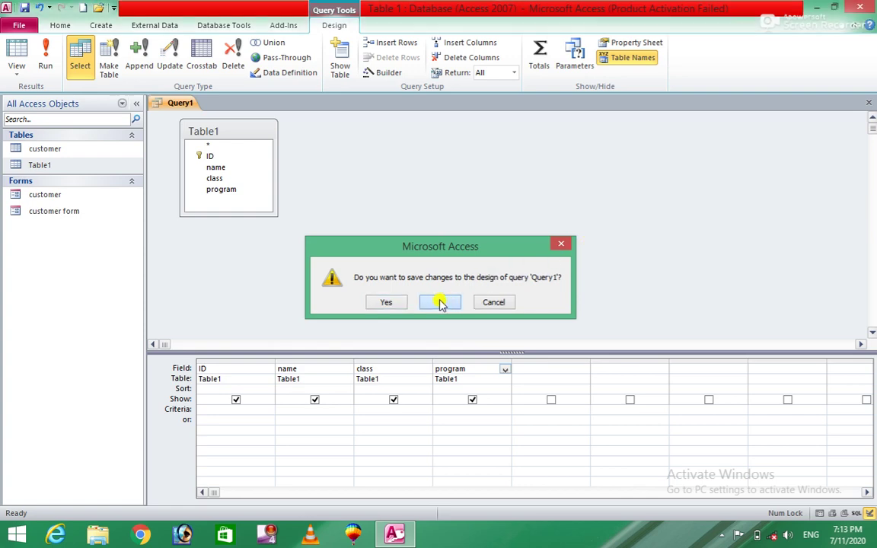
left_click(441, 303)
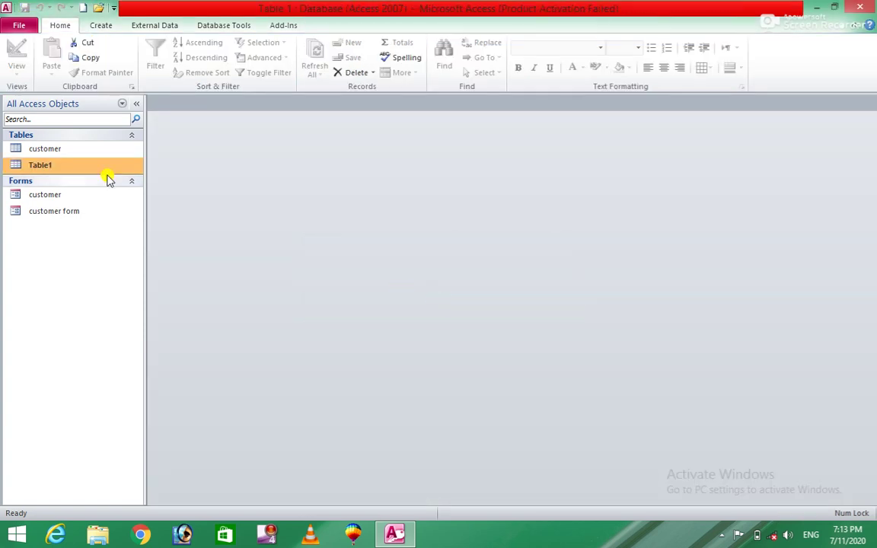
Start a new query in Design view based on Table1.
left_click(102, 27)
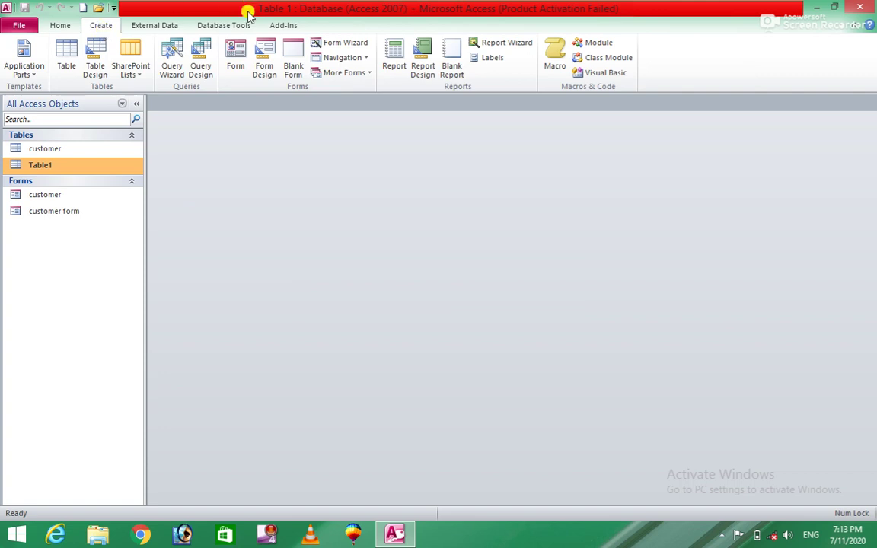
left_click(199, 67)
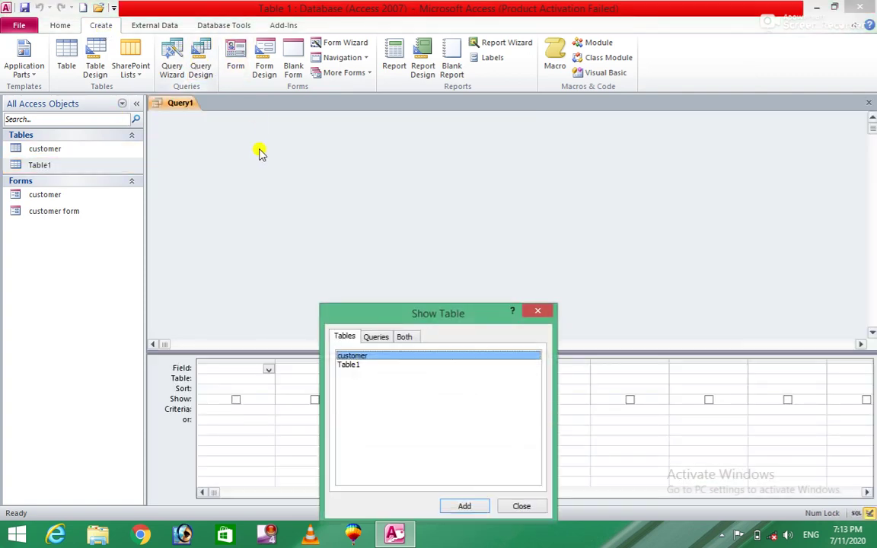
left_click(349, 365)
left_click(459, 505)
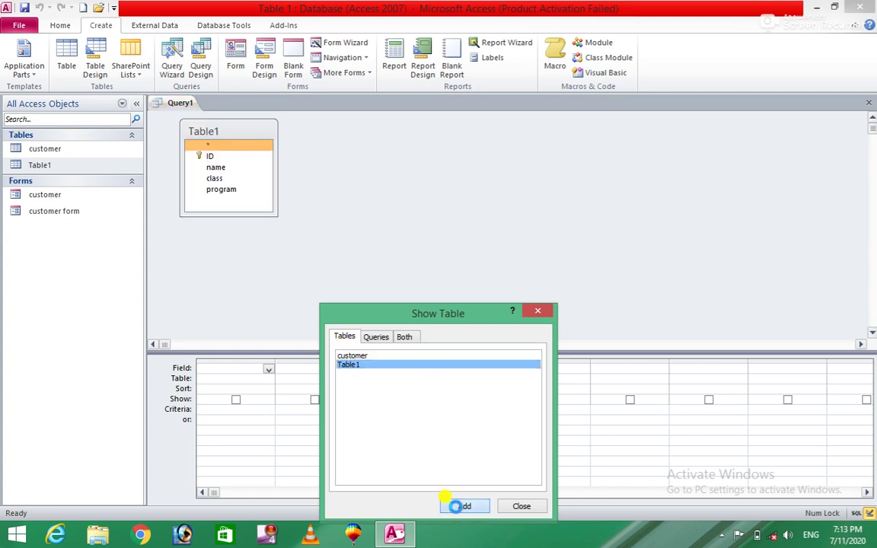
left_click(522, 507)
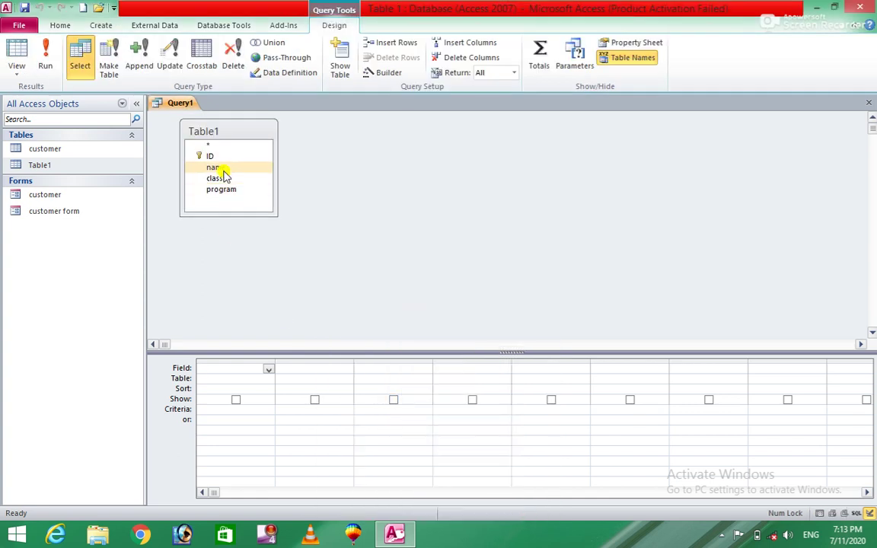
Add all four Table1 fields (ID, name, class, program) to the query grid at once and run the query.
double_click(253, 134)
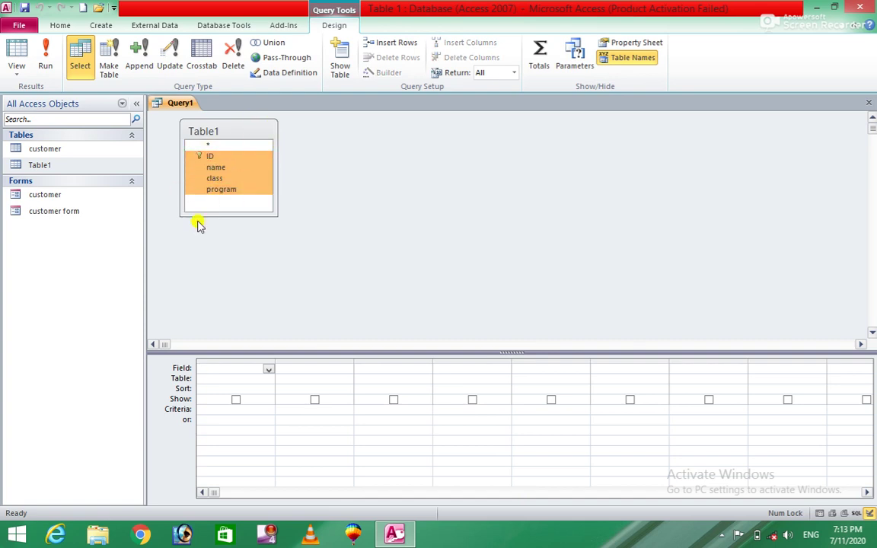
left_click(227, 158)
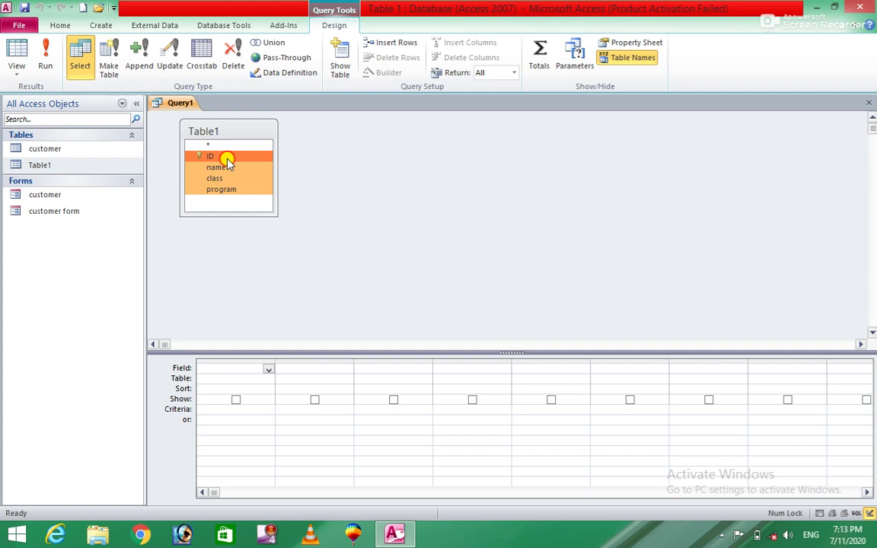
left_click_drag(227, 164, 249, 370)
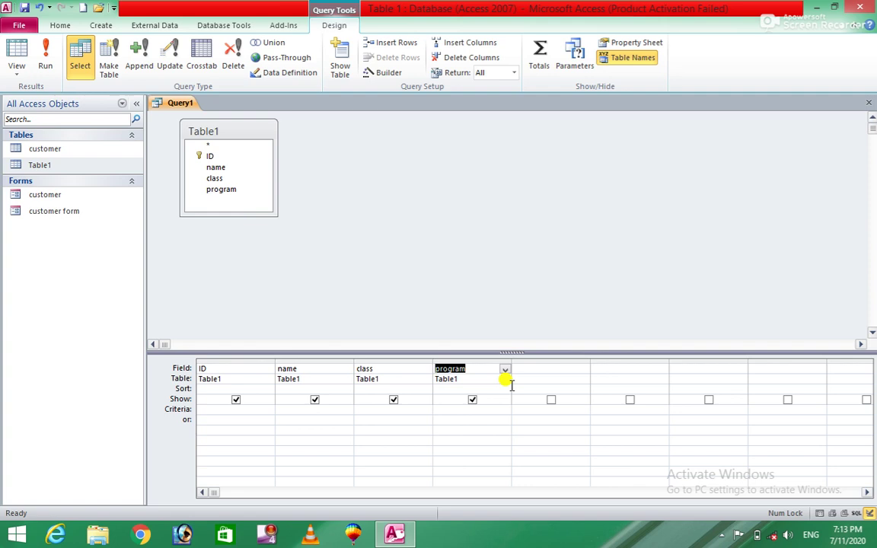
left_click(474, 235)
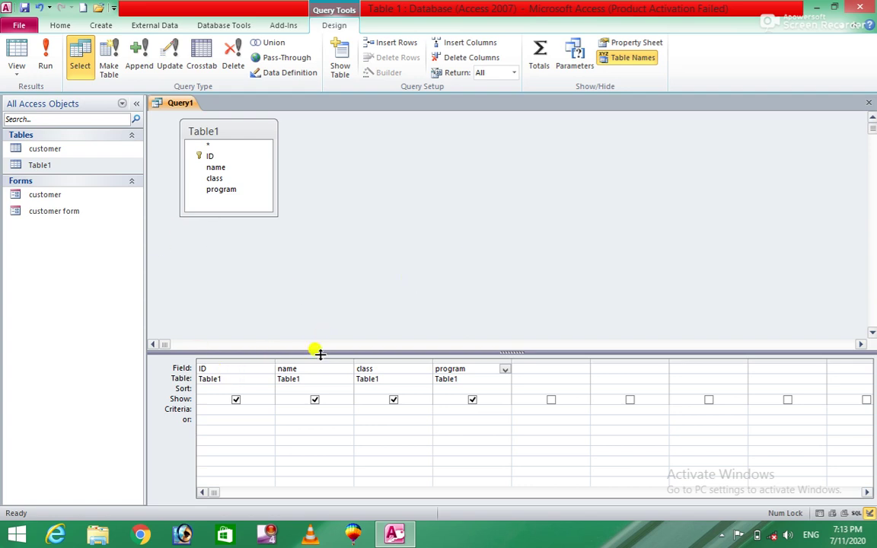
left_click(46, 57)
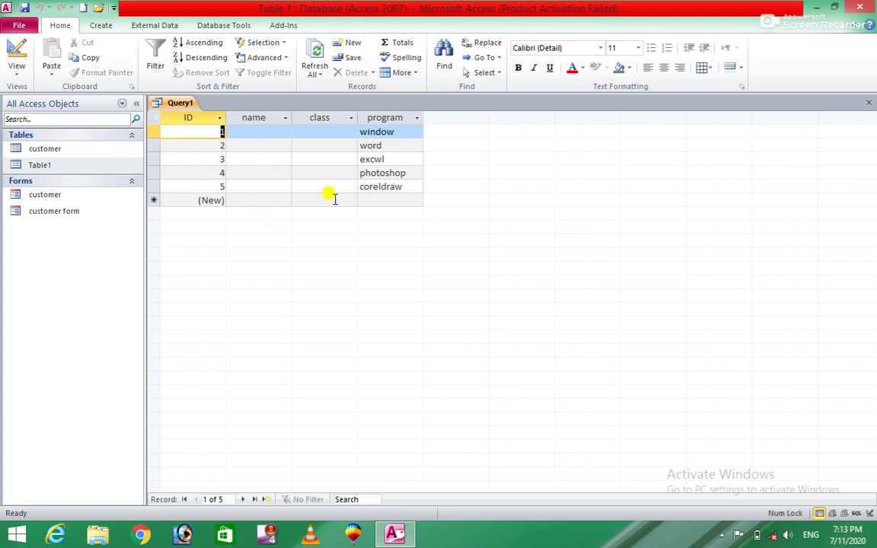
Close the query and save it under the name "student q".
left_click(872, 106)
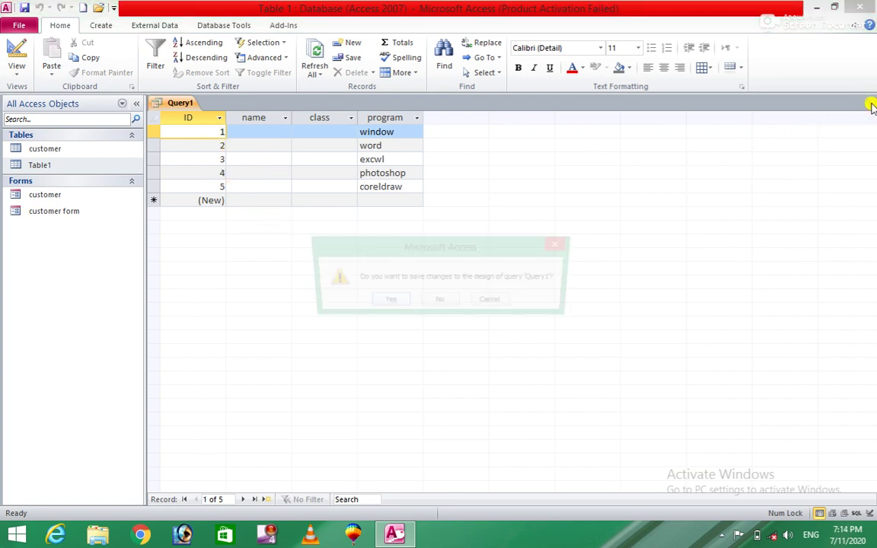
left_click(386, 303)
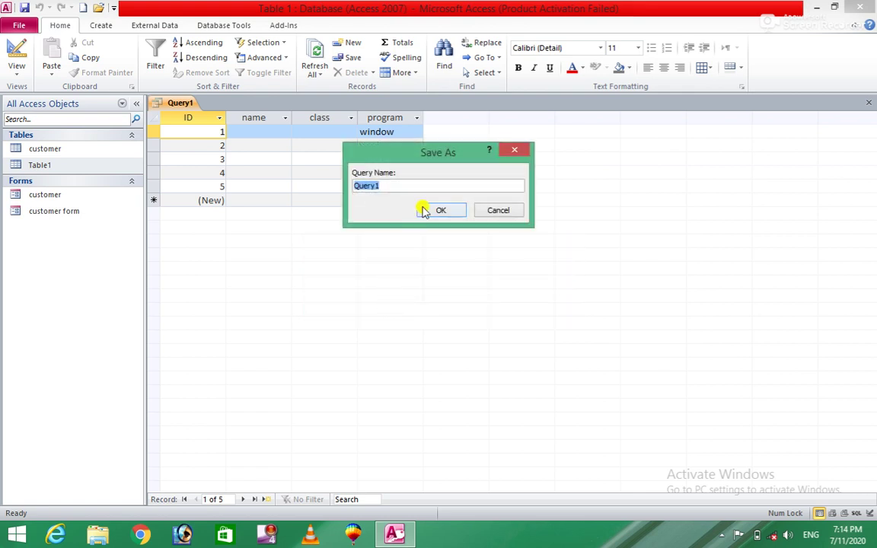
left_click(428, 188)
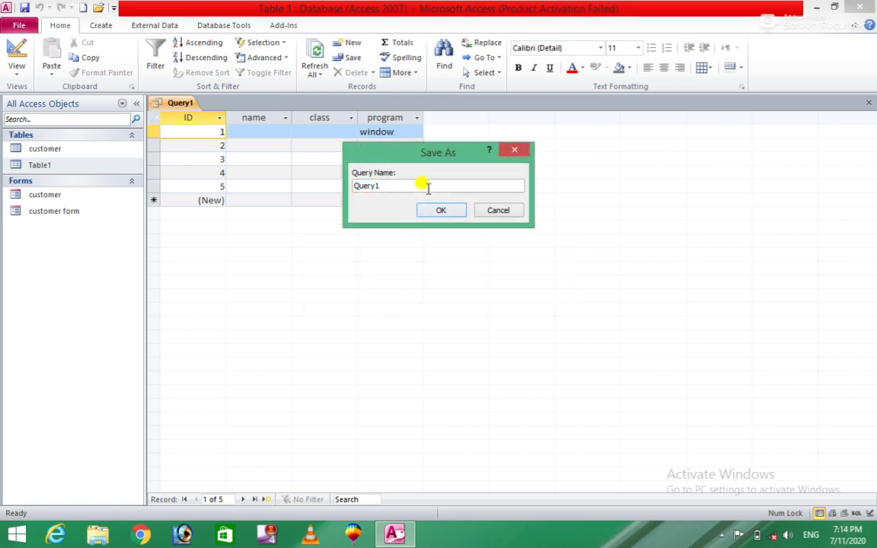
key("BackSpace")
left_click(446, 211)
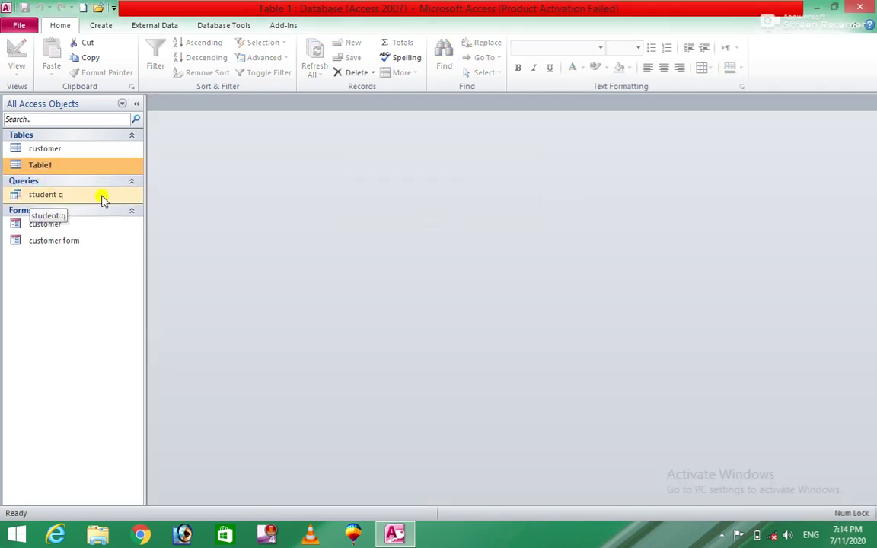
Open the saved "student q" query to check its records, close it, and reopen it.
double_click(74, 196)
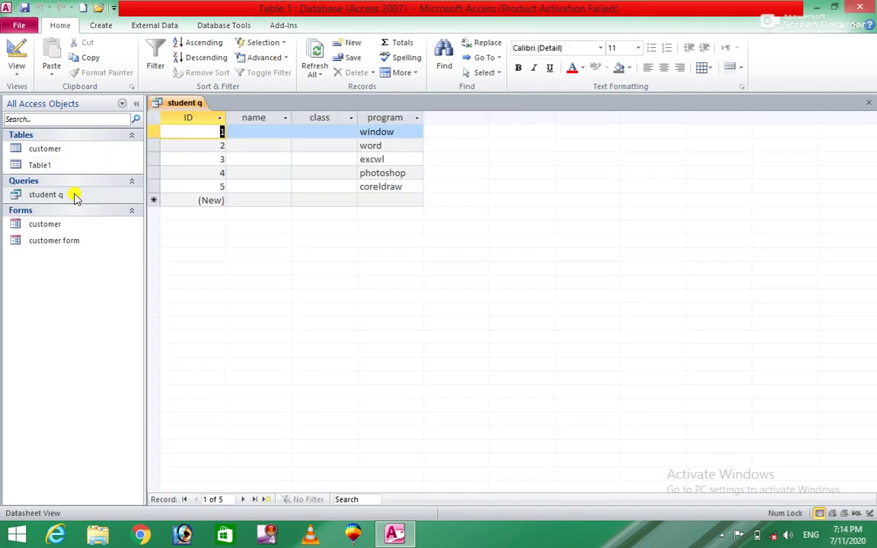
left_click(871, 105)
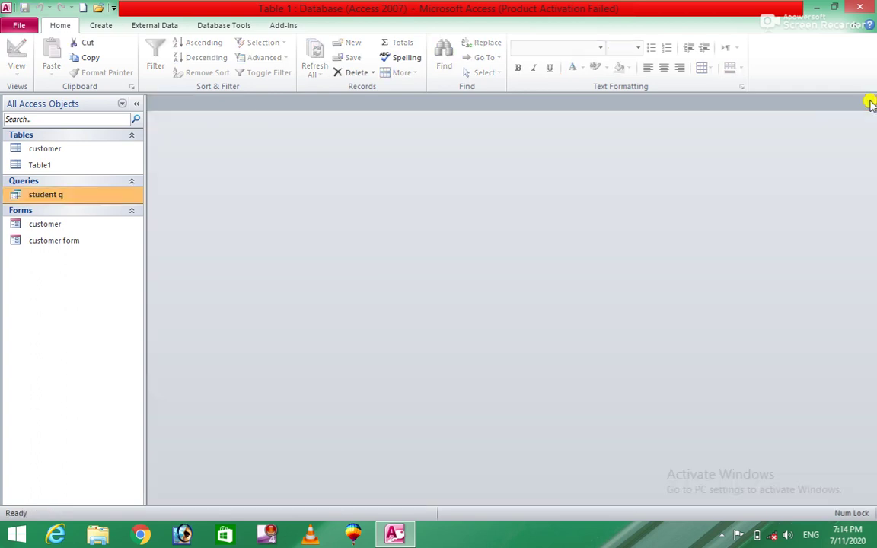
double_click(60, 195)
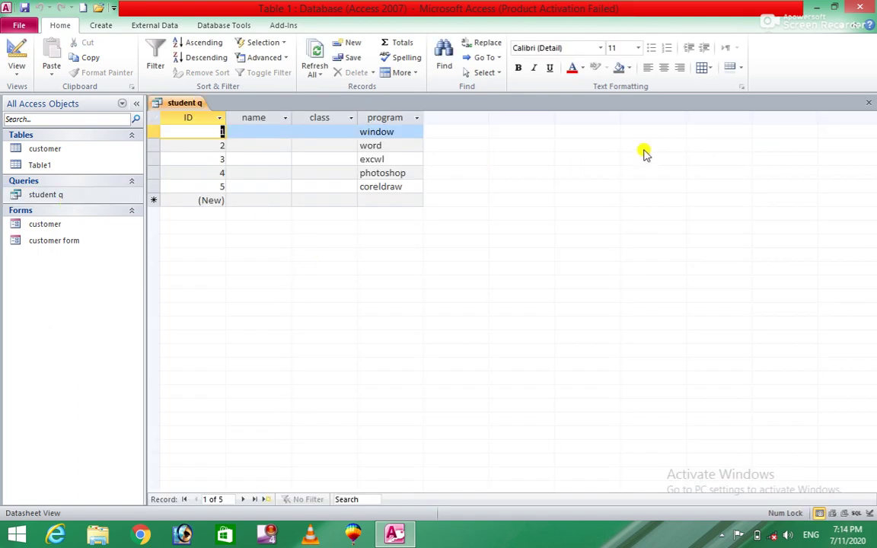
Close the query datasheet and open "student q" in Design view.
left_click(866, 104)
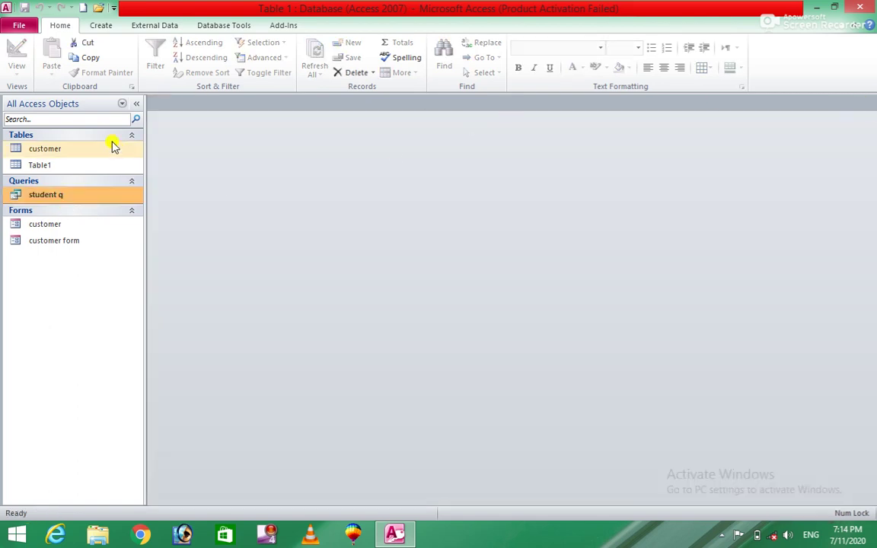
right_click(29, 201)
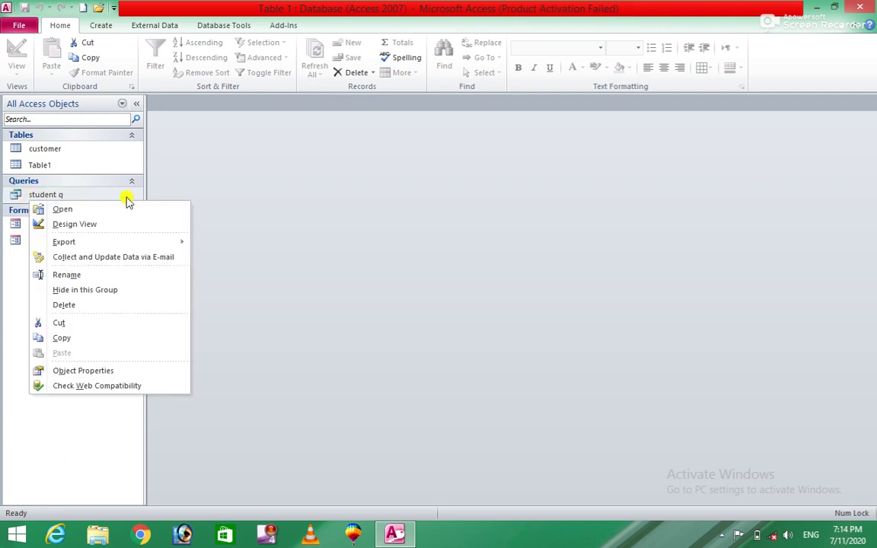
left_click(88, 228)
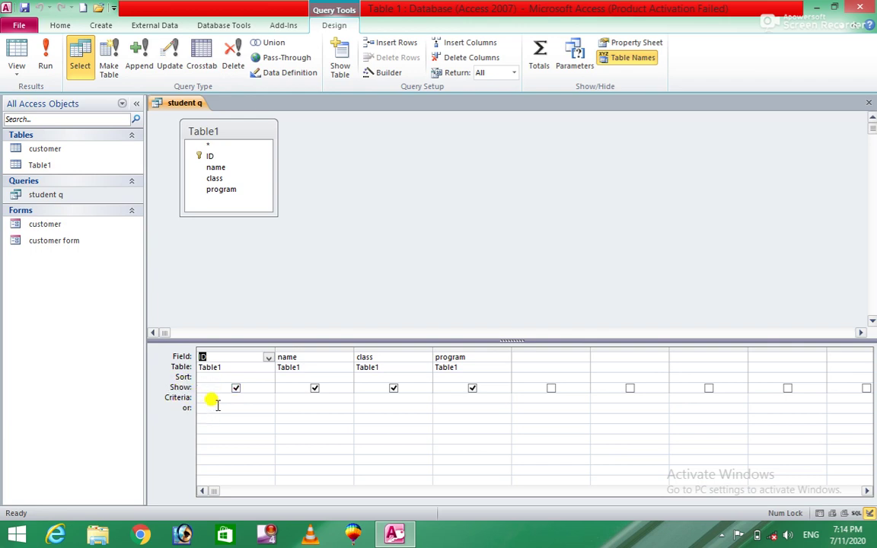
Set the criterion of the ID field to 3 and run the query.
left_click(217, 397)
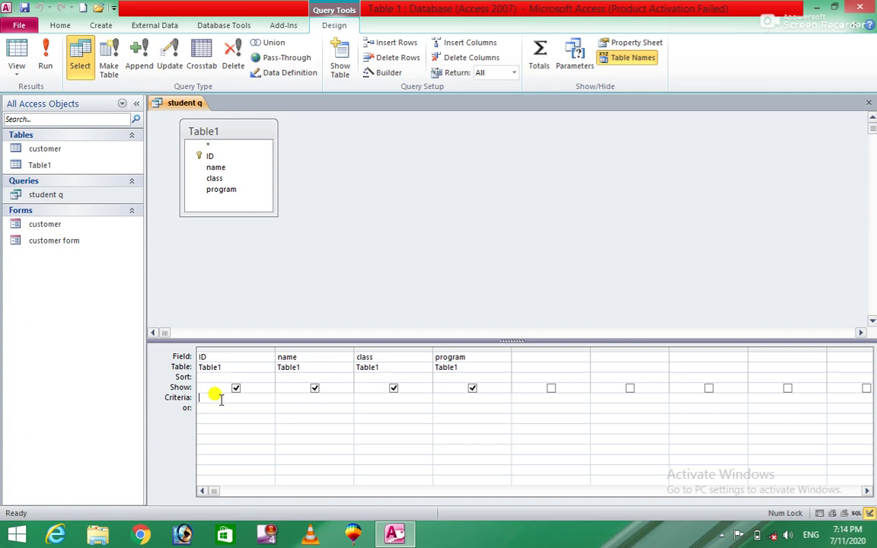
type("3")
key("Tab")
left_click(45, 61)
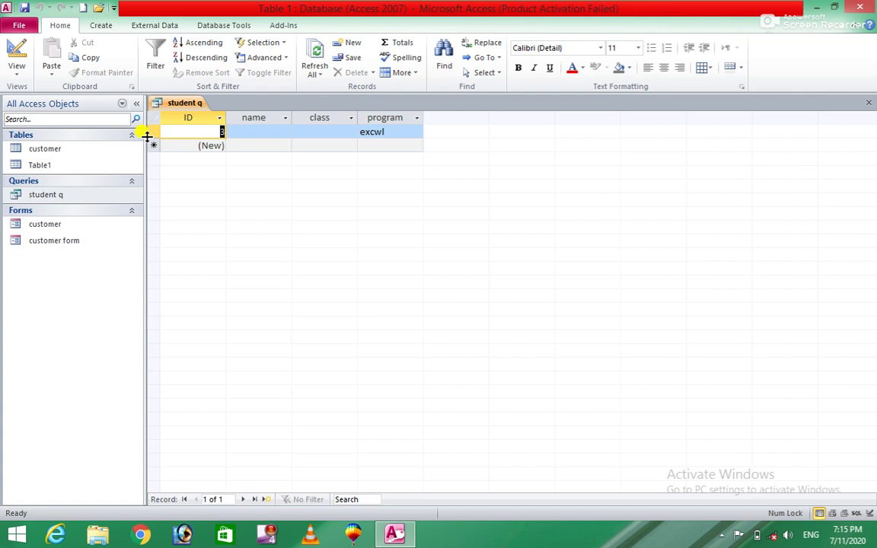
Return "student q" to Design view and clear the criterion of the ID field.
right_click(67, 195)
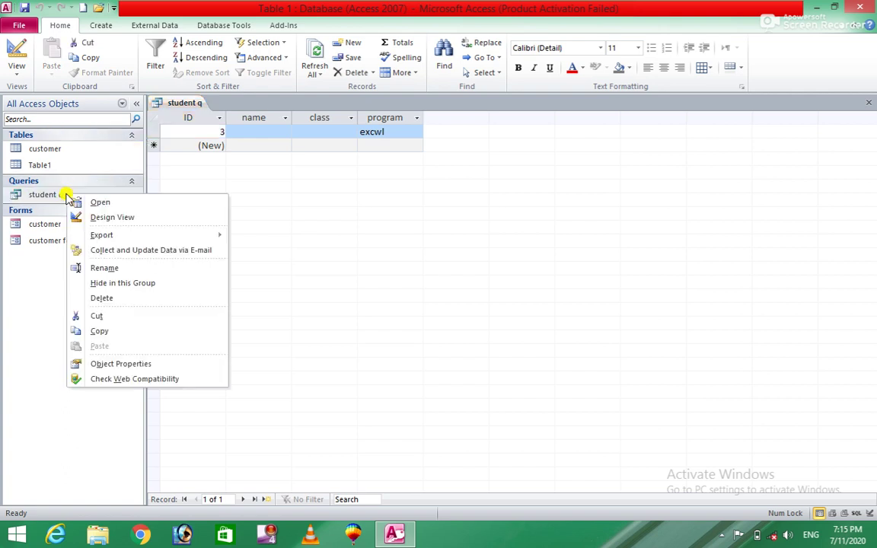
left_click(131, 219)
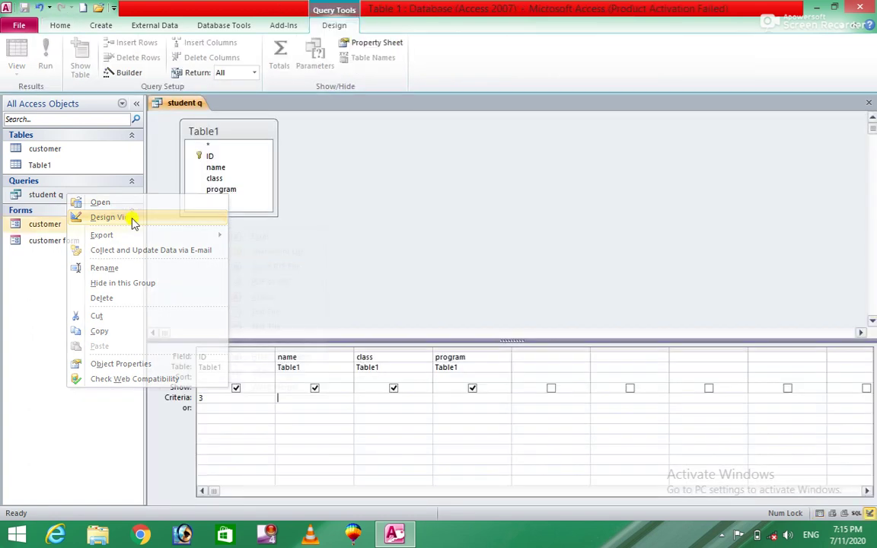
left_click(224, 404)
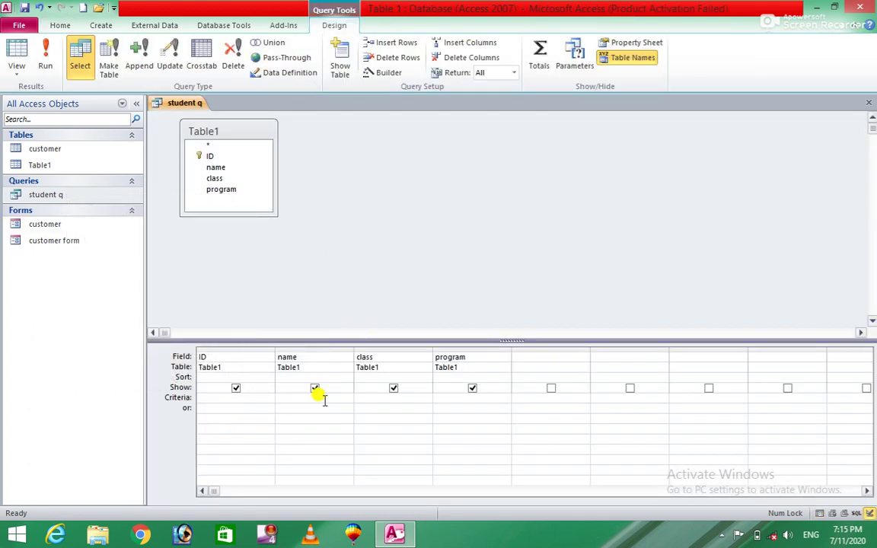
left_click(382, 398)
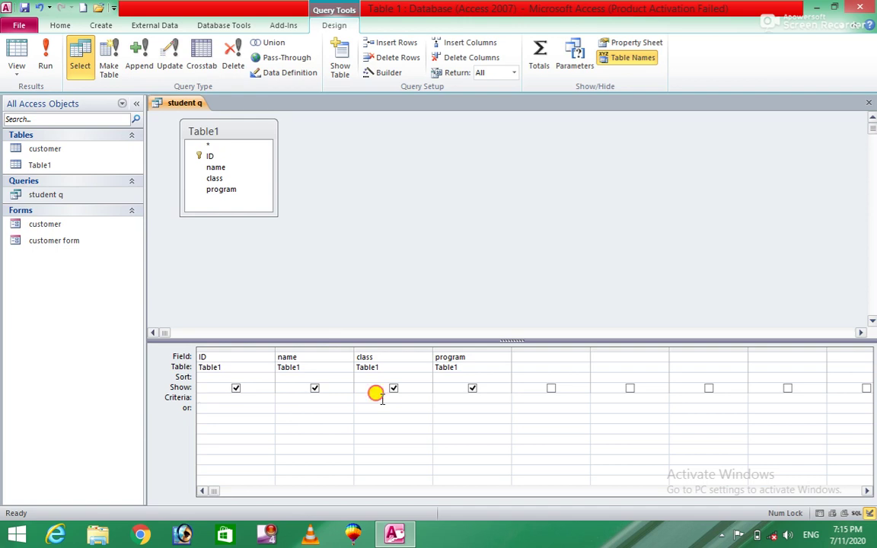
type("word")
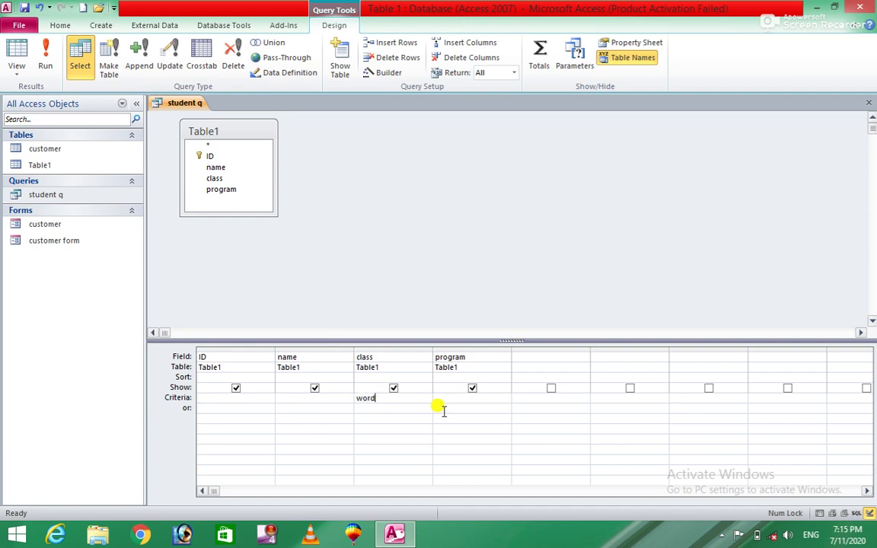
key("BackSpace")
key("BackSpace")
key("BackSpace")
key("BackSpace")
Set the criterion of the program field to word and run the query.
left_click(450, 398)
type("w")
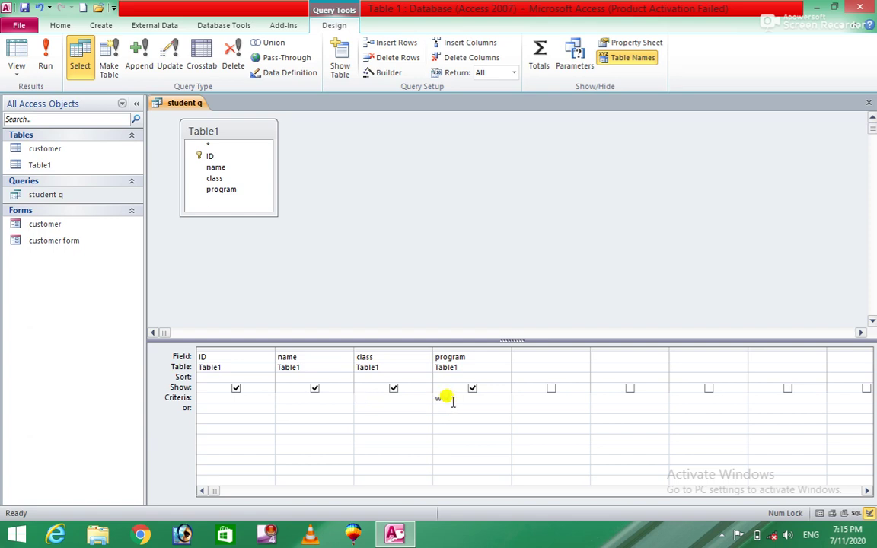
type("ord")
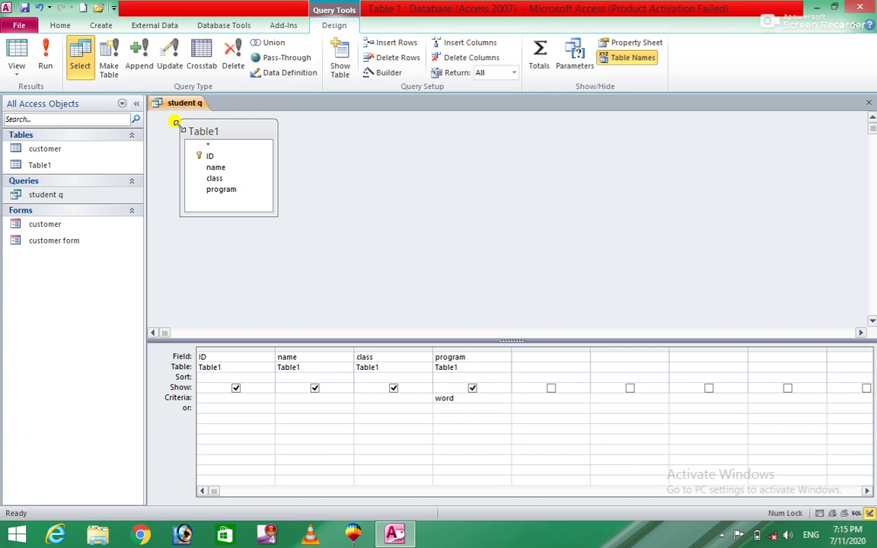
left_click(45, 61)
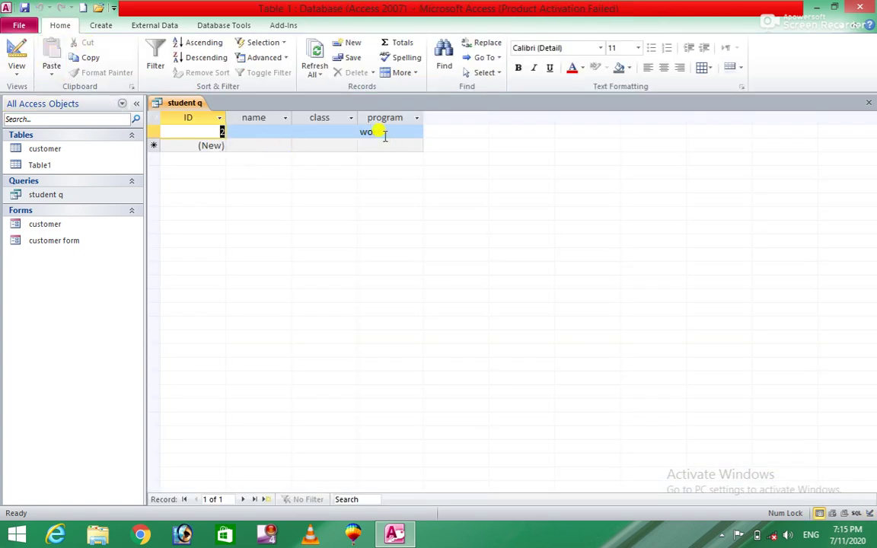
Return "student q" to Design view, change the program field's criterion to excel, and run the query.
right_click(73, 194)
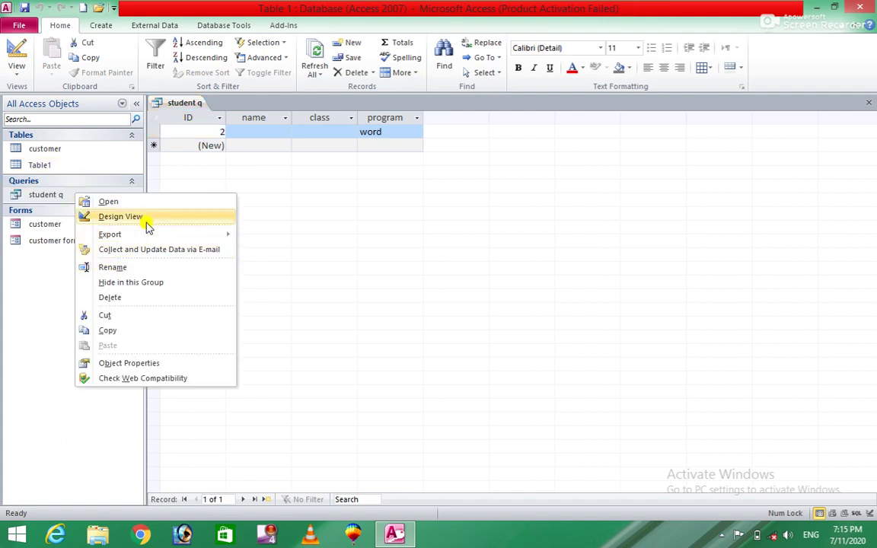
left_click(121, 217)
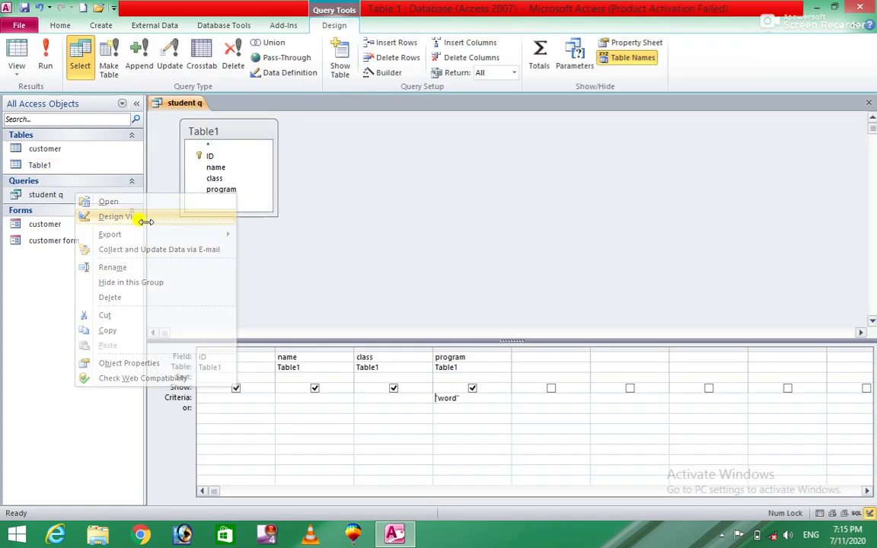
left_click(471, 407)
left_click(474, 399)
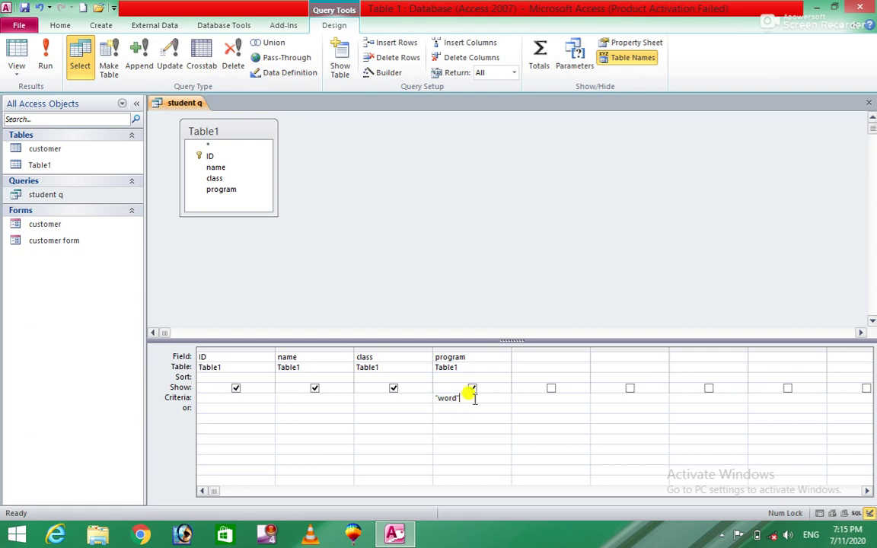
key("BackSpace")
key("BackSpace")
key("BackSpace")
key("BackSpace")
key("BackSpace")
type("excel")
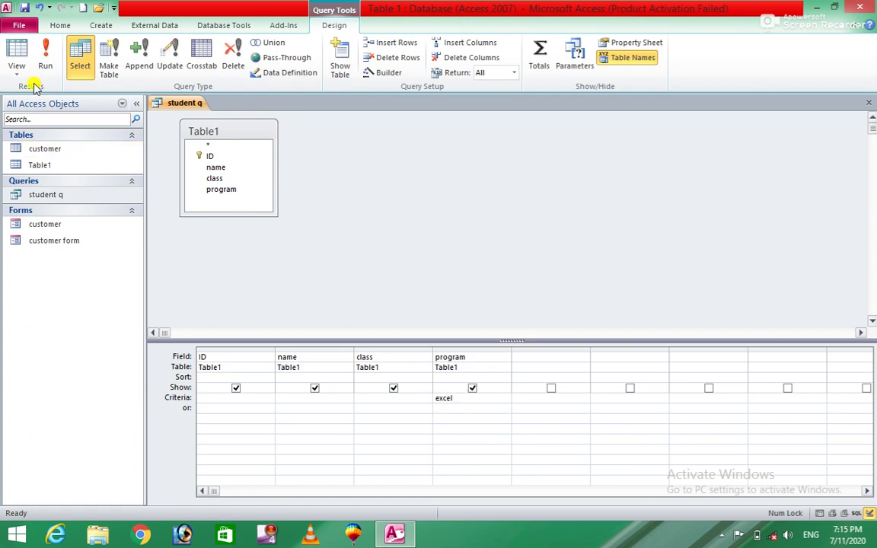
left_click(43, 54)
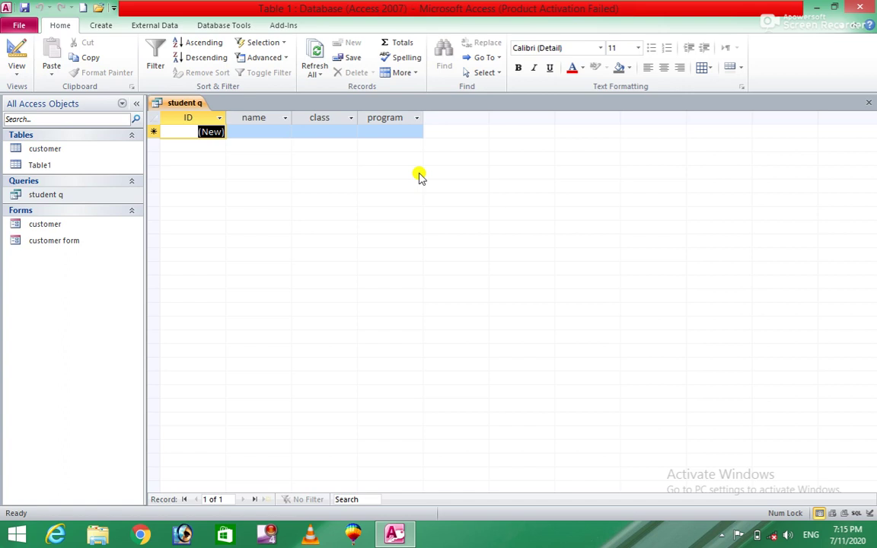
Return "student q" to Design view and clear the criterion of the program field.
right_click(83, 196)
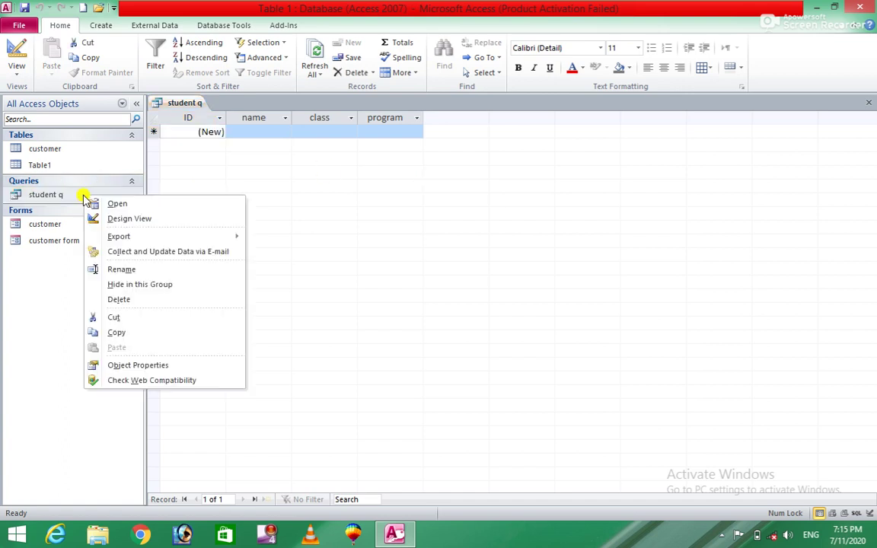
left_click(156, 222)
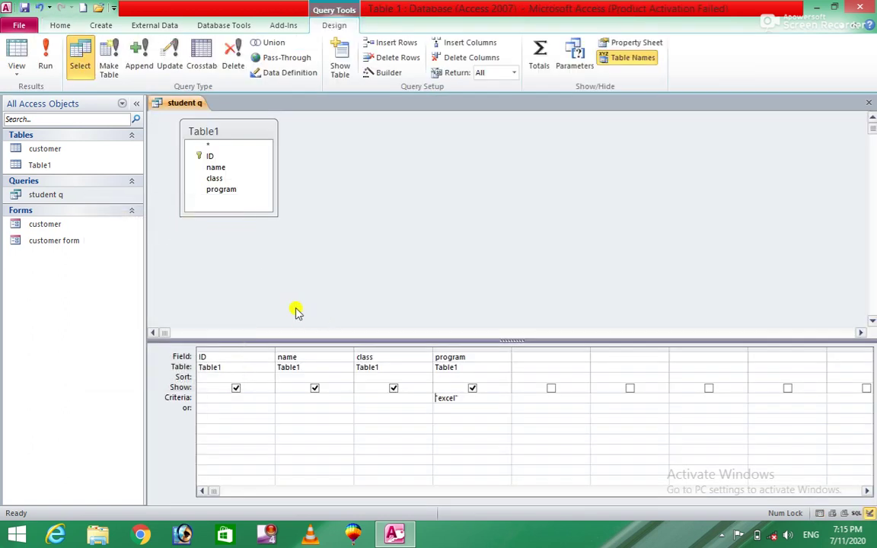
left_click(481, 406)
left_click(482, 397)
key("BackSpace")
key("BackSpace")
key("BackSpace")
key("BackSpace")
key("BackSpace")
key("BackSpace")
Enter the parameter prompt [Enter your Id Please] as the criterion of the ID field.
left_click(219, 401)
left_click(219, 400)
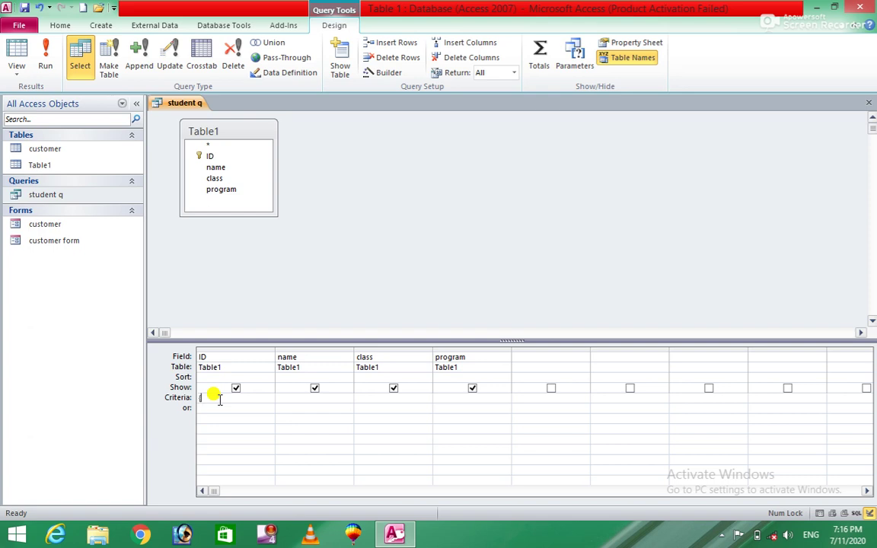
type("[ent")
key("BackSpace")
key("BackSpace")
key("BackSpace")
type("Enter your Id Please]")
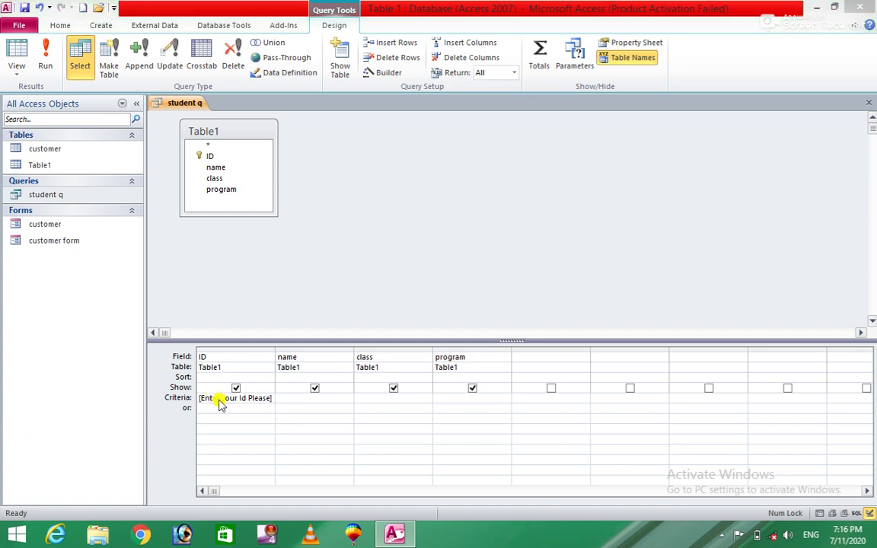
Save a copy of the query under the name "search by id".
key("F12")
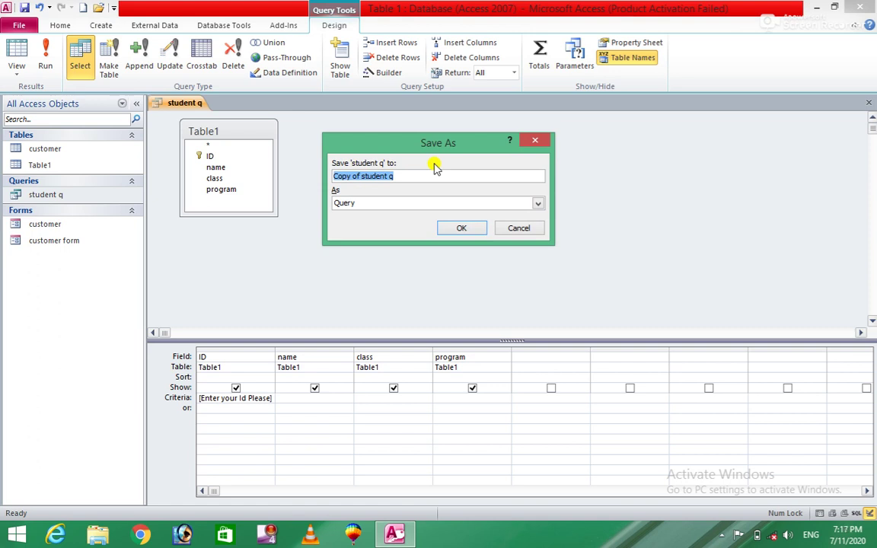
type("search i")
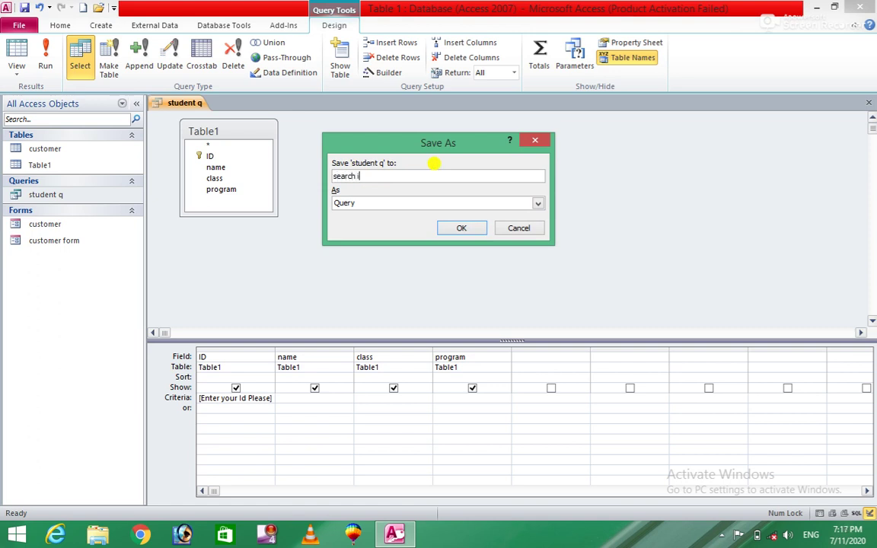
type("by id")
left_click(455, 228)
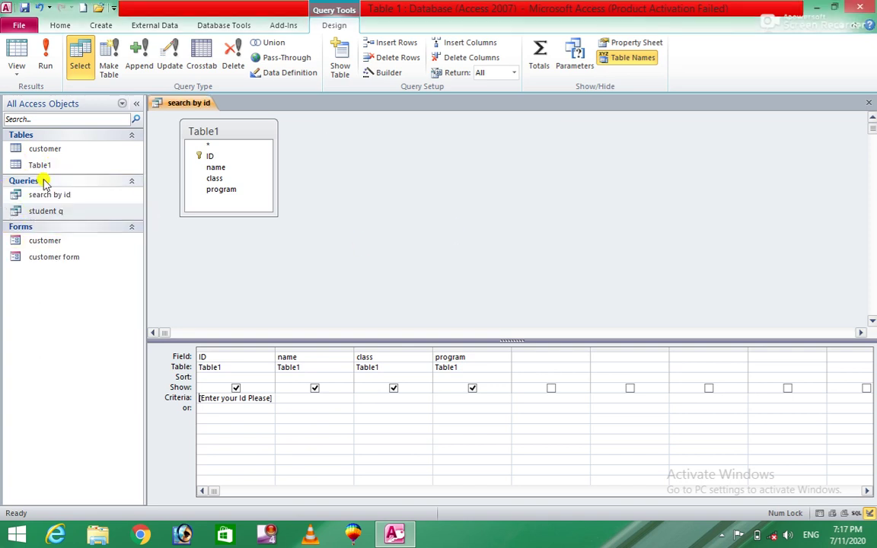
Run the "search by id" query with 2 as the requested ID.
left_click(69, 198)
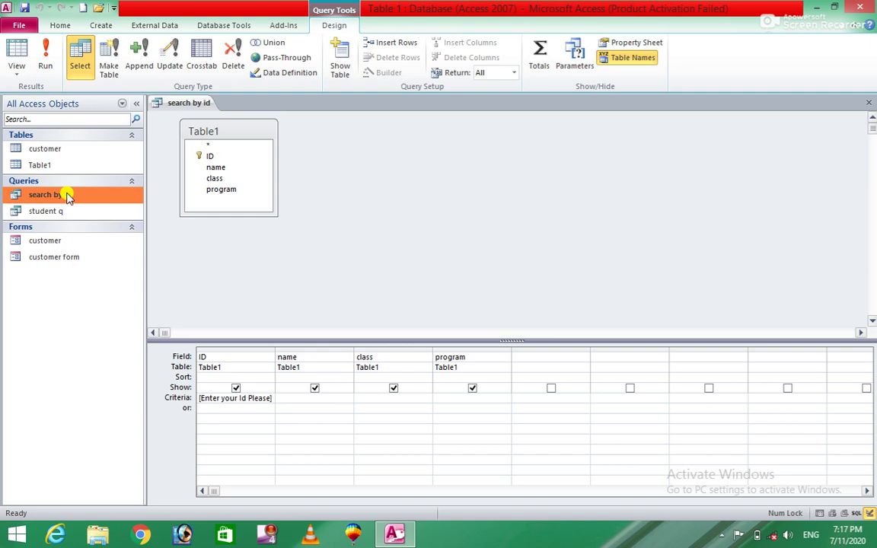
double_click(69, 197)
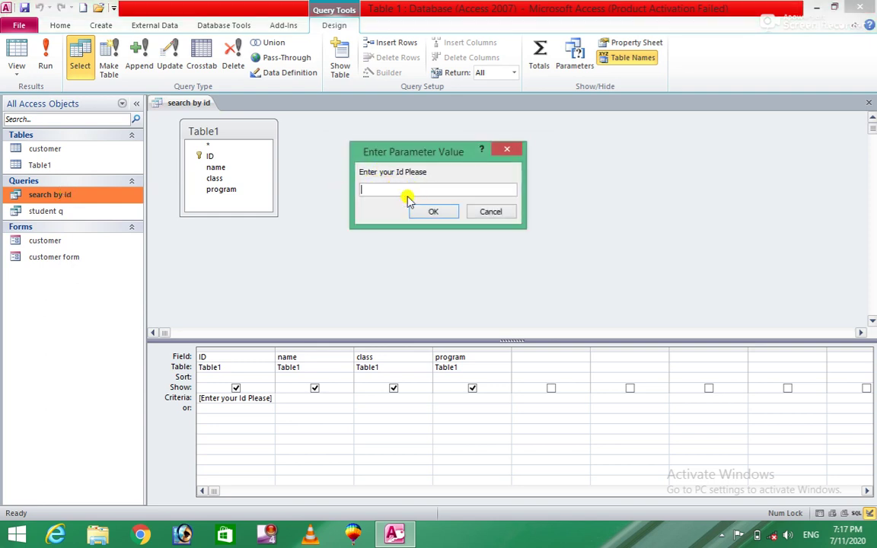
type("2")
left_click(430, 213)
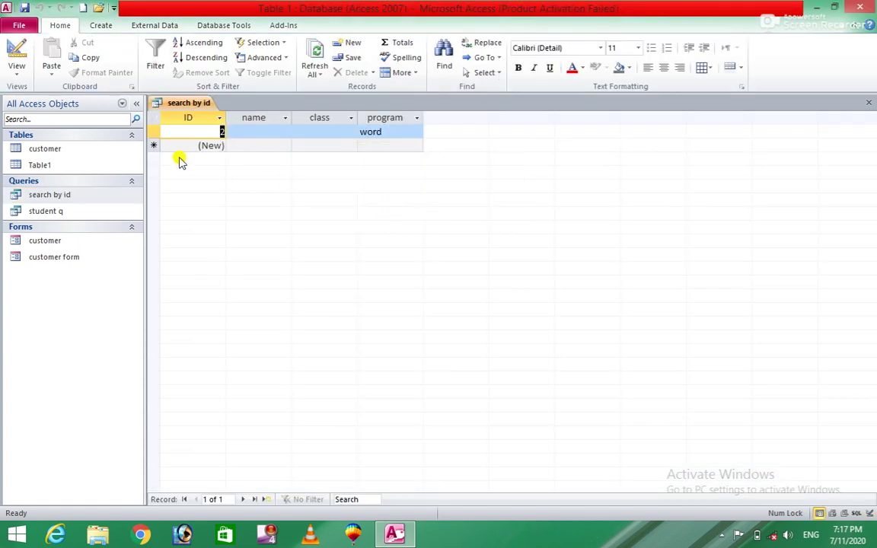
left_click(88, 196)
double_click(88, 196)
double_click(89, 197)
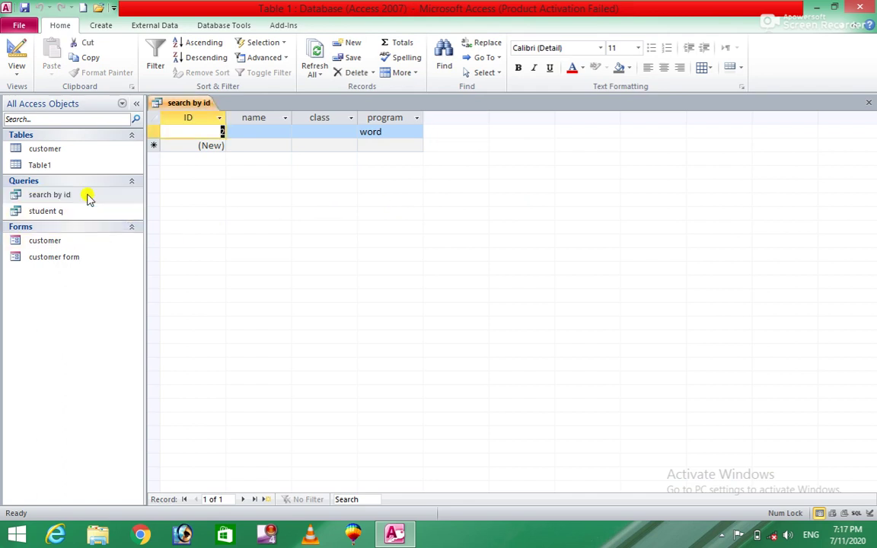
left_click(38, 198)
double_click(39, 198)
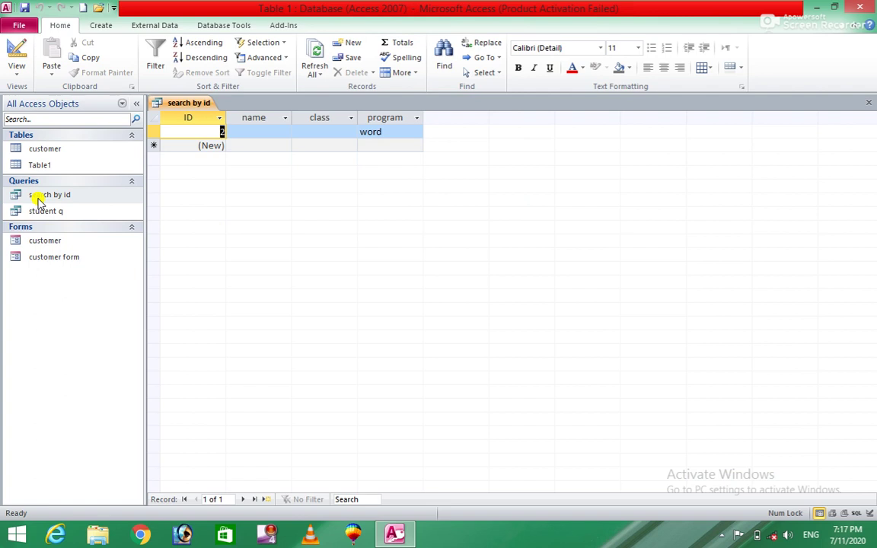
Close the "search by id" results and run the query again with 5 as the requested ID.
left_click(870, 104)
left_click(80, 195)
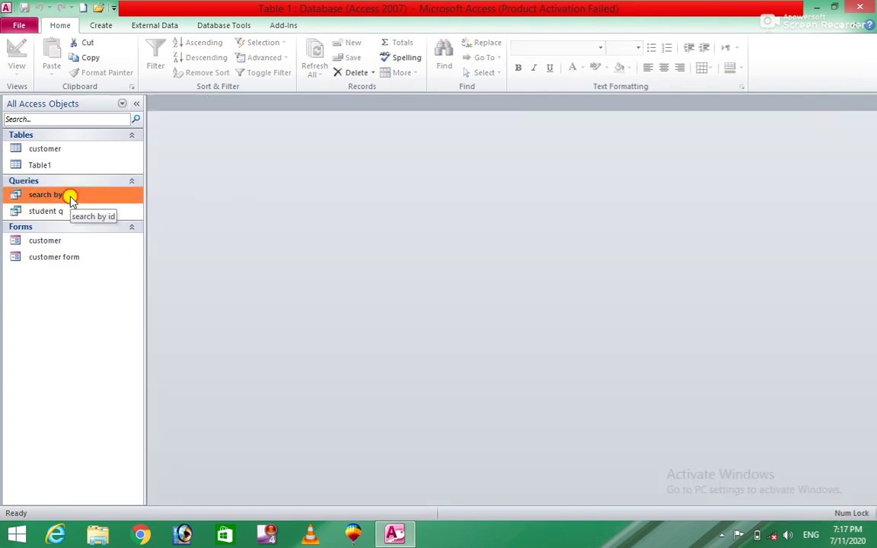
double_click(70, 198)
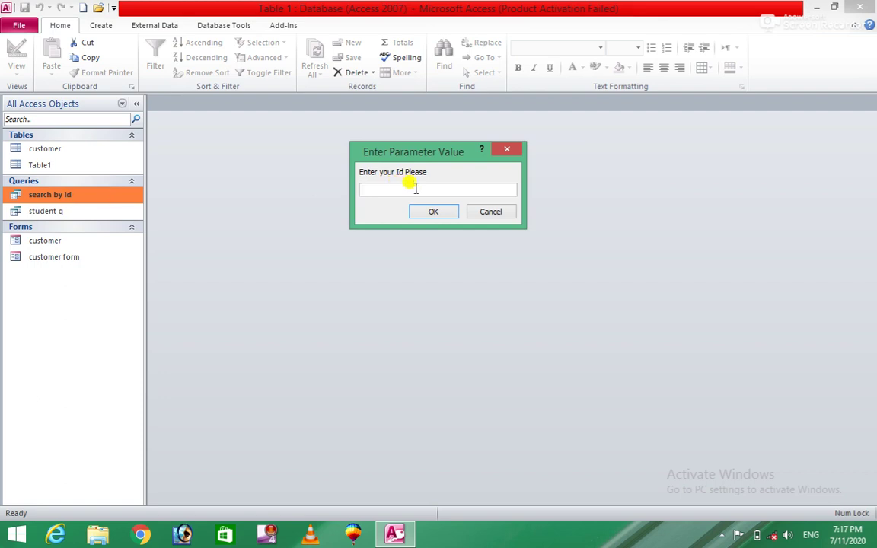
type("5")
left_click(434, 212)
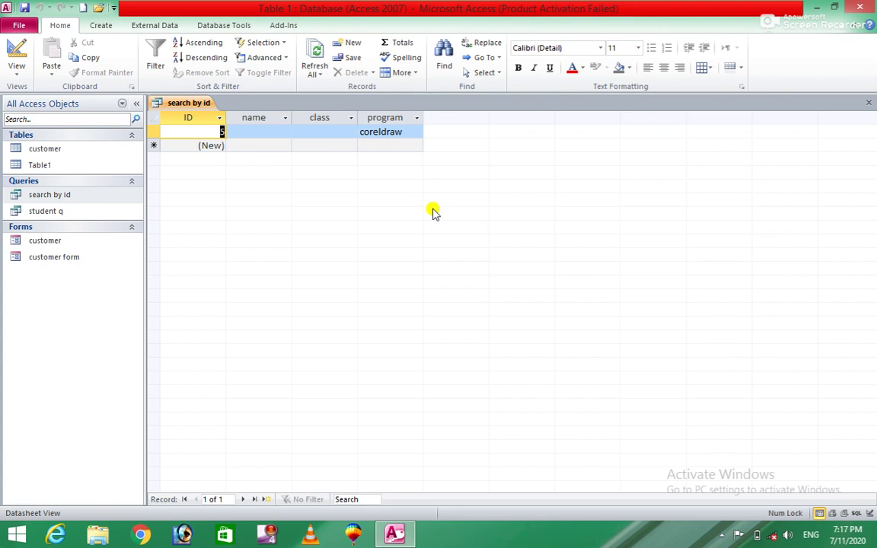
Open the "student q" query and the "search by id" query in Design view.
left_click(56, 210)
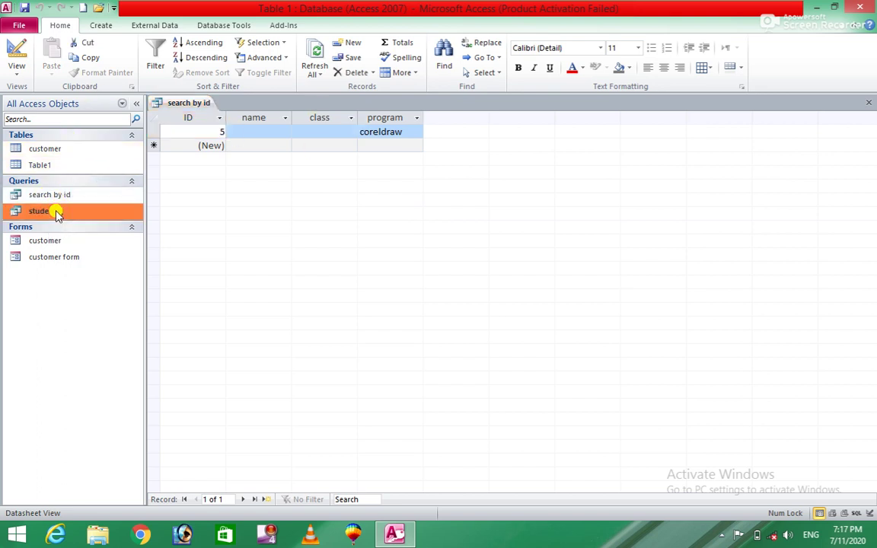
right_click(57, 211)
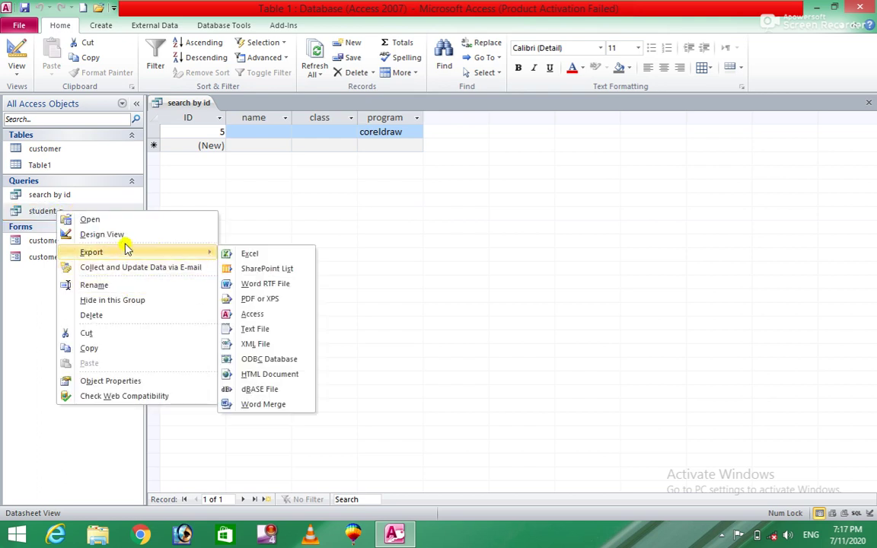
left_click(128, 235)
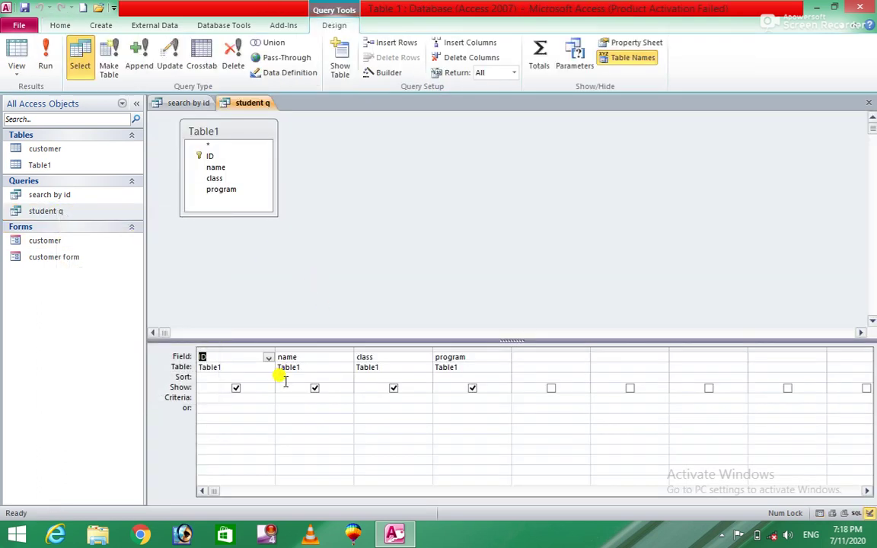
double_click(82, 195)
right_click(82, 195)
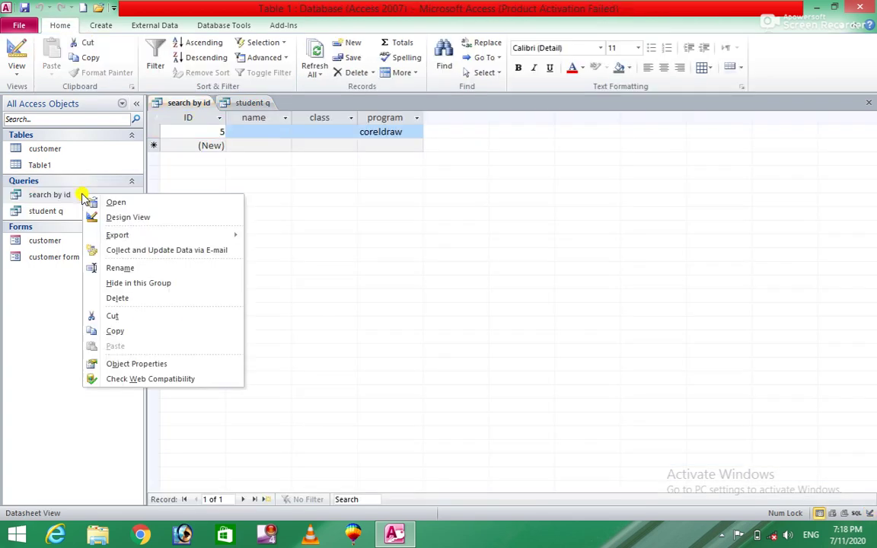
left_click(141, 219)
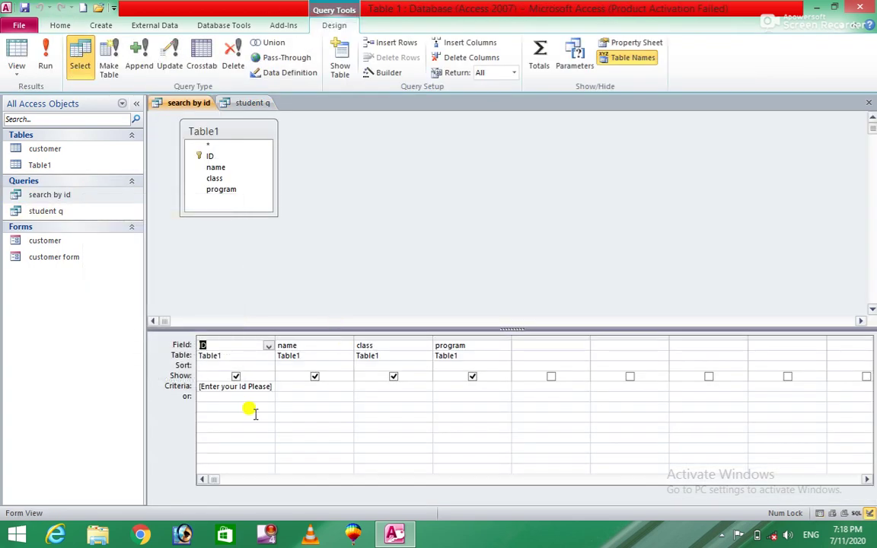
Move the parameter prompt from the ID criterion to the program field's criterion and reword it as [Enter your program Please].
left_click(201, 387)
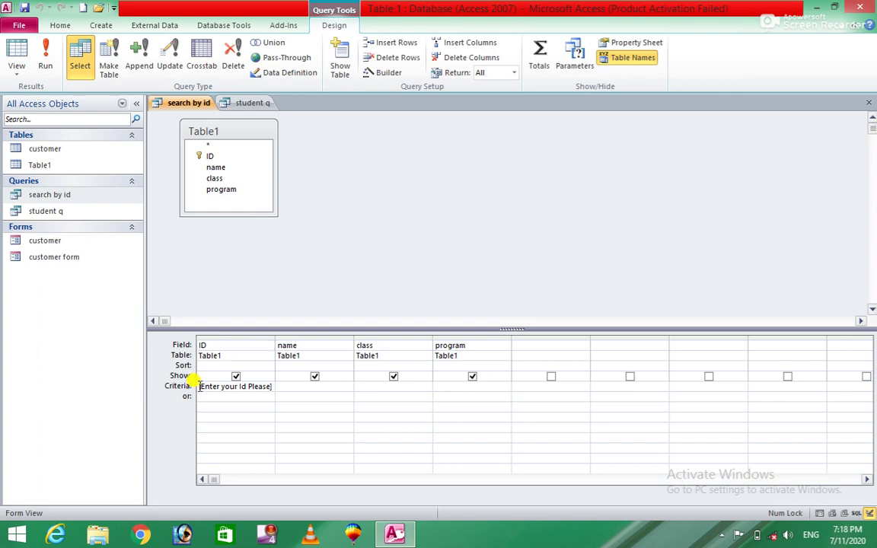
left_click_drag(203, 386, 271, 388)
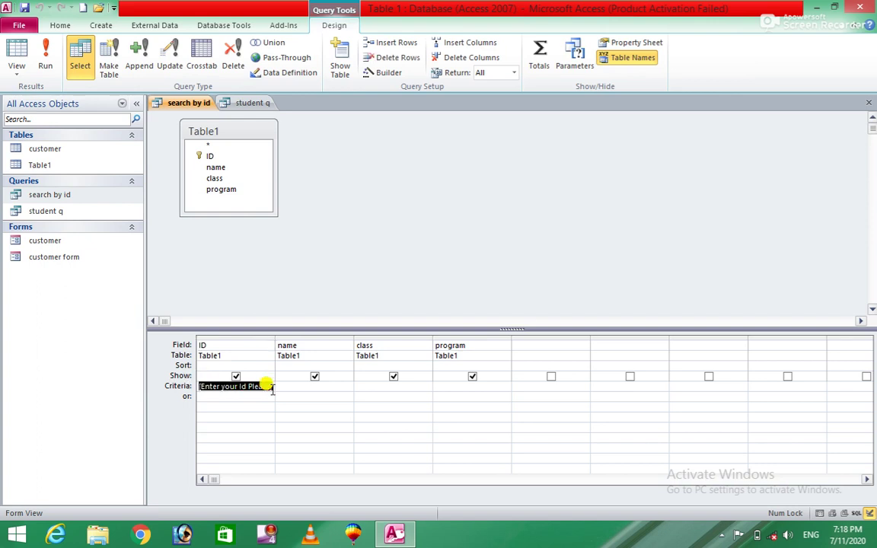
key("Delete")
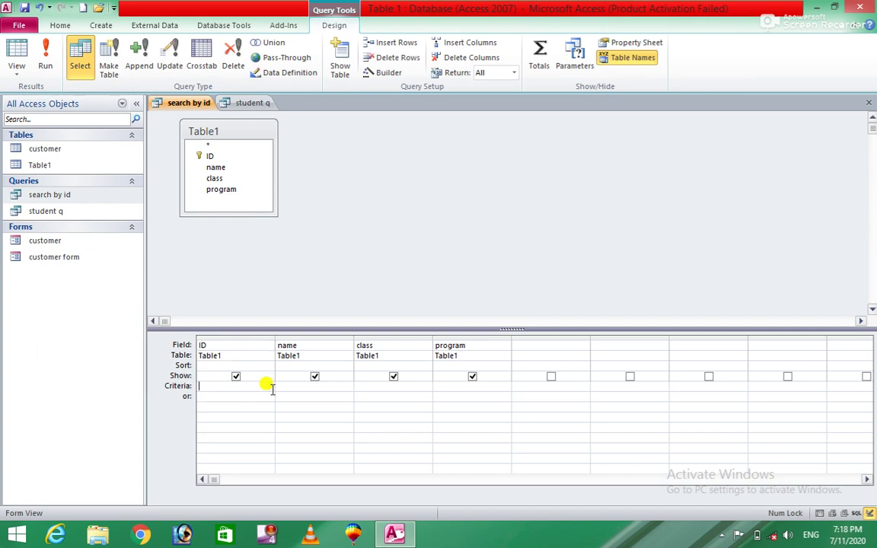
left_click(447, 387)
key("ctrl+v")
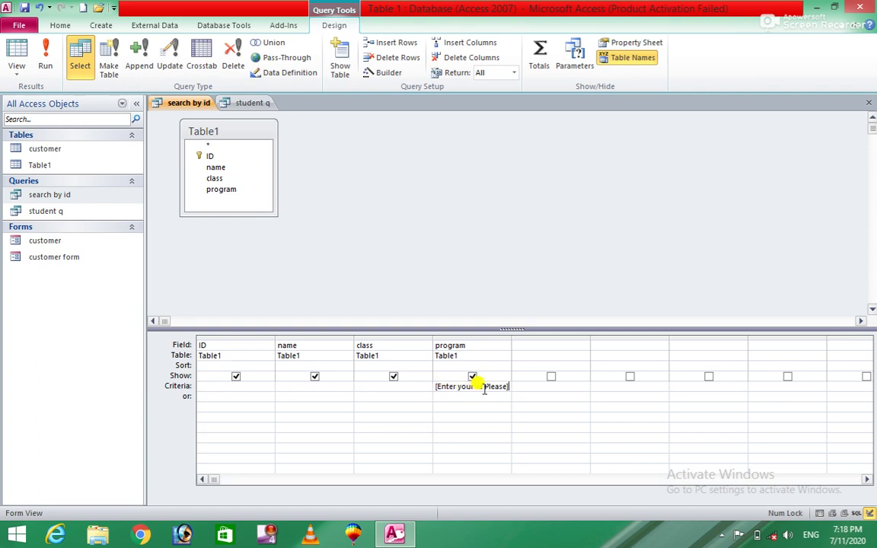
key("Delete")
key("Delete")
key("Delete")
type("program")
Save a copy of the modified query under the name "search by program".
key("F12")
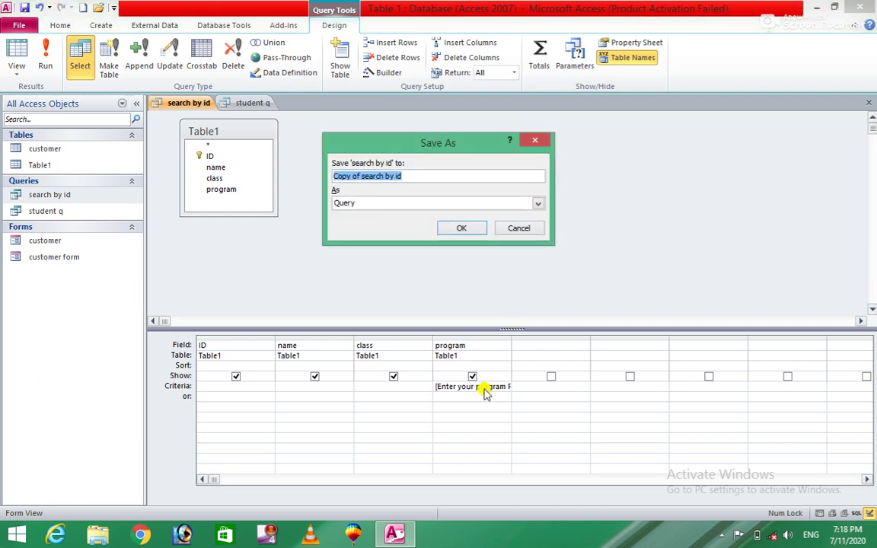
type("se")
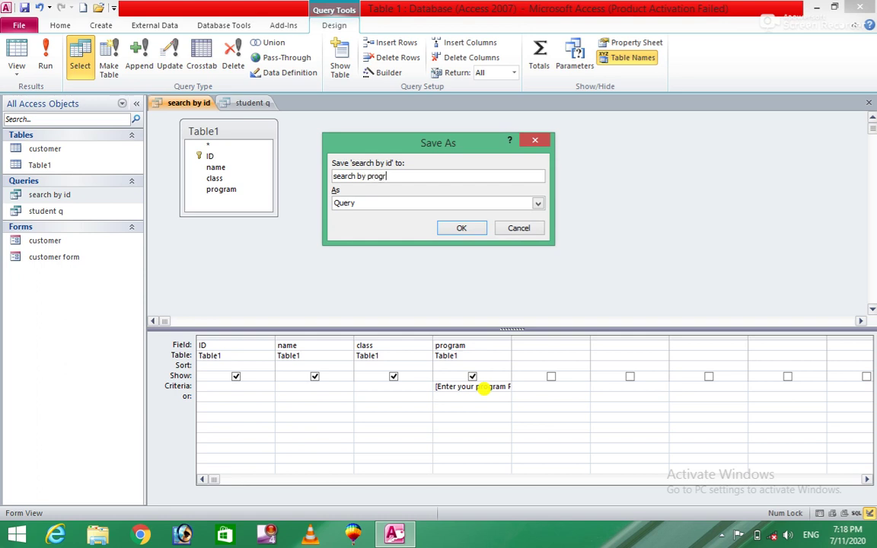
left_click(458, 228)
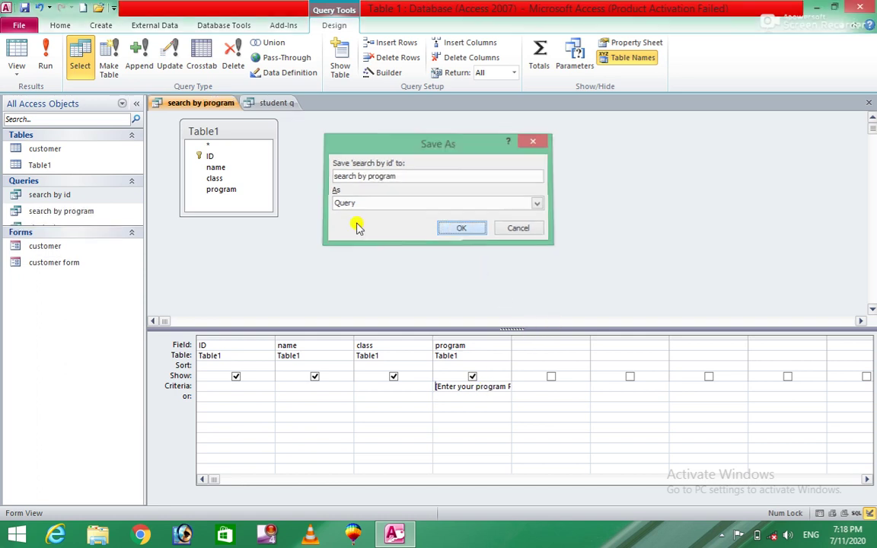
Run the "search by program" query with coreldraw as the requested program and close its results.
double_click(71, 213)
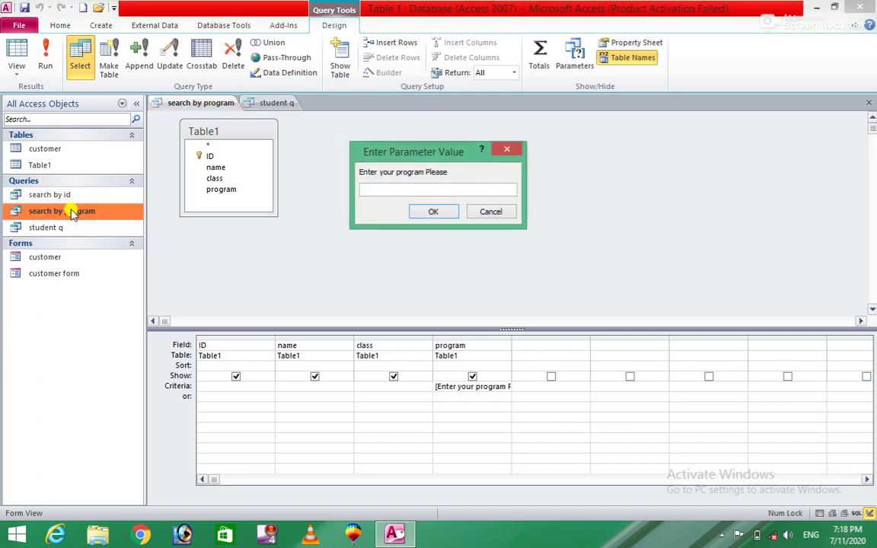
type("coreld")
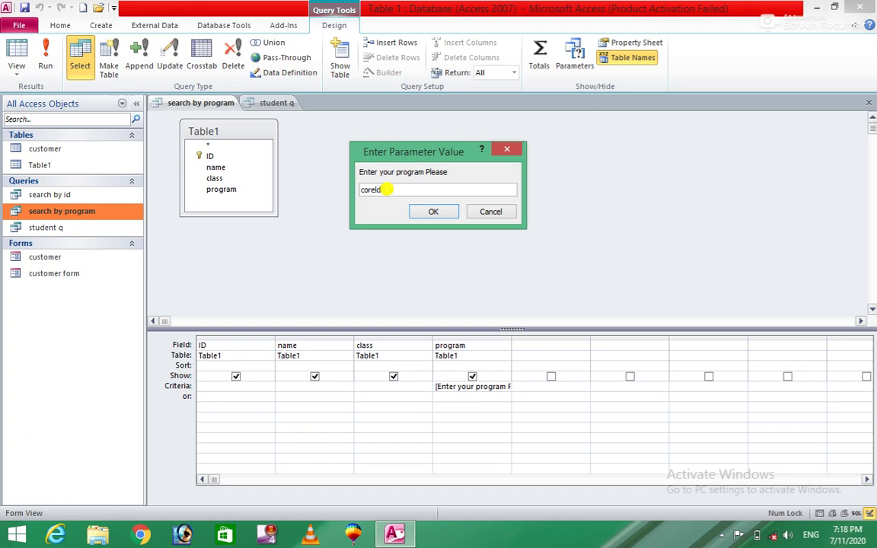
type("raw")
left_click(439, 214)
left_click(440, 213)
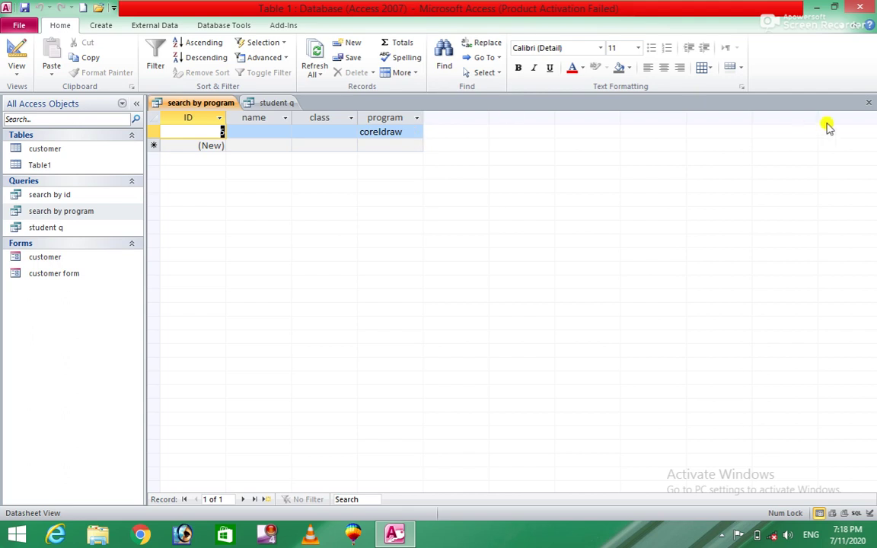
left_click(868, 102)
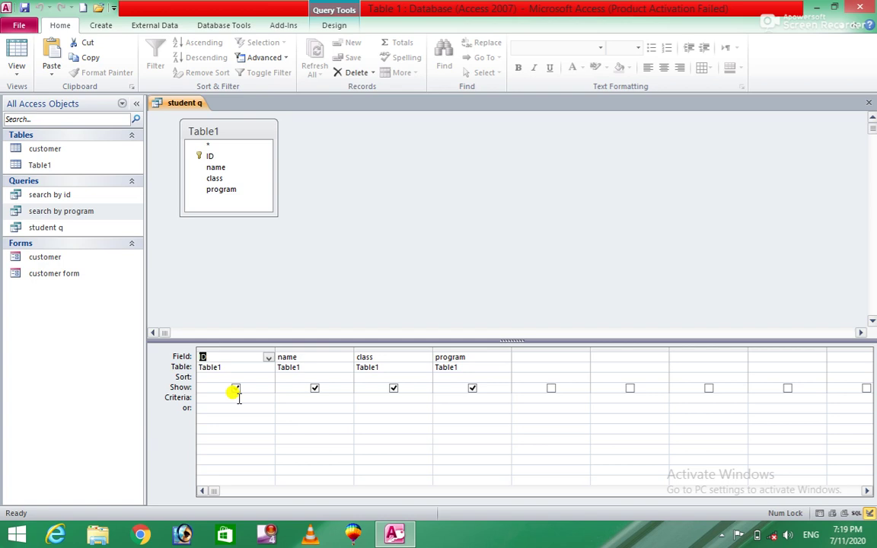
left_click(333, 24)
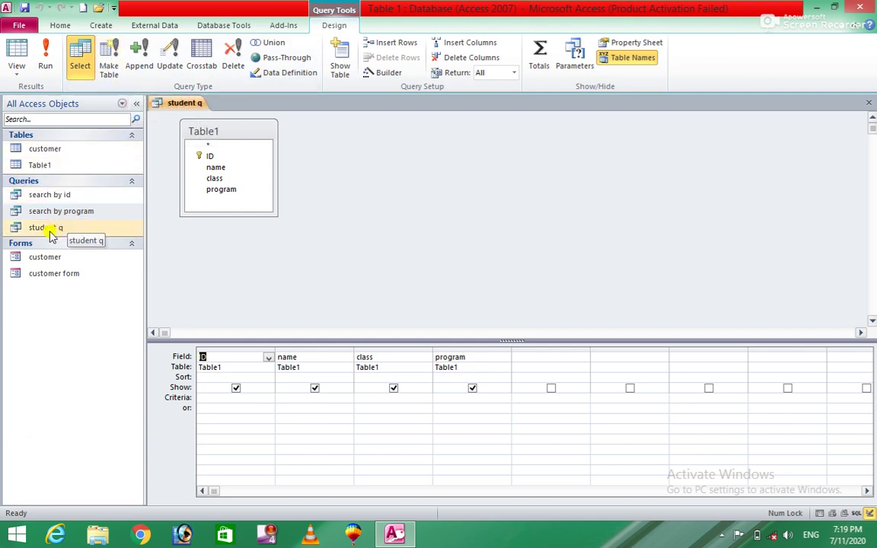
left_click(61, 211)
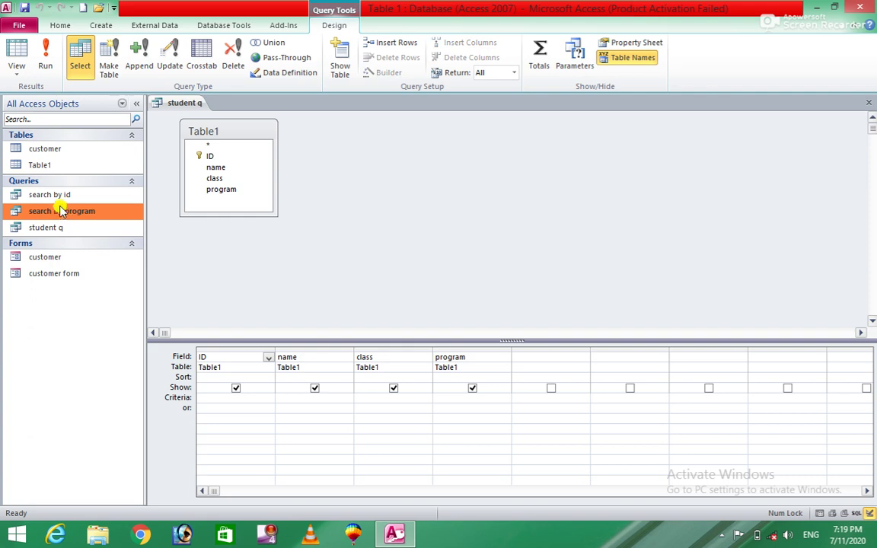
left_click(58, 196)
left_click(50, 227)
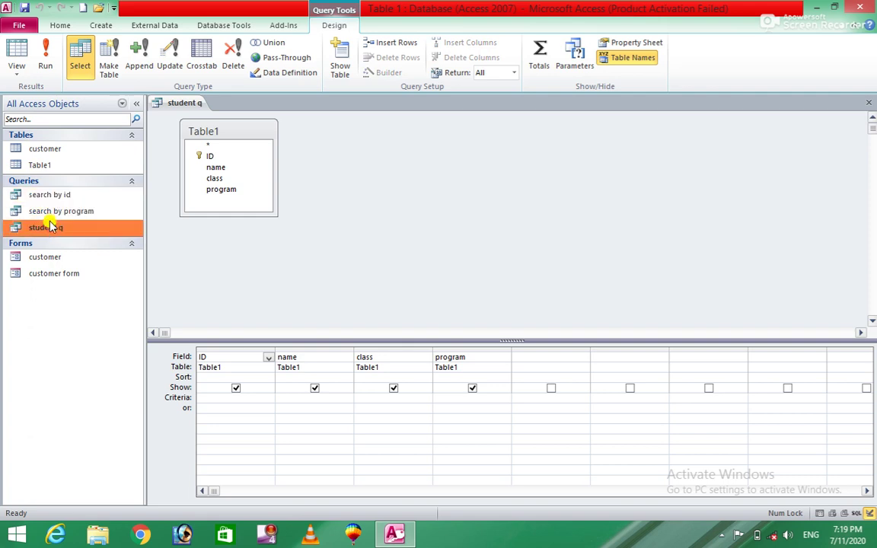
left_click(108, 63)
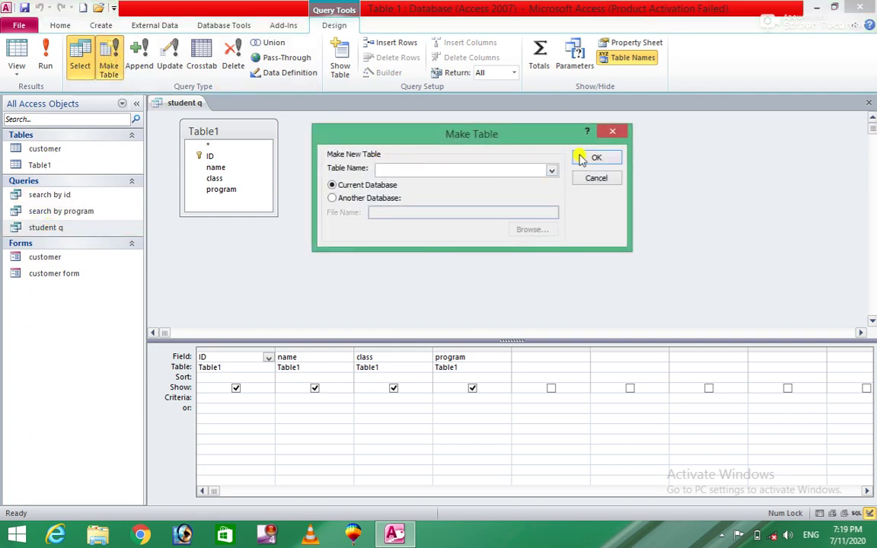
left_click(597, 178)
Turn the "student q" query into a make-table query that targets Table1 in the current database.
left_click(26, 168)
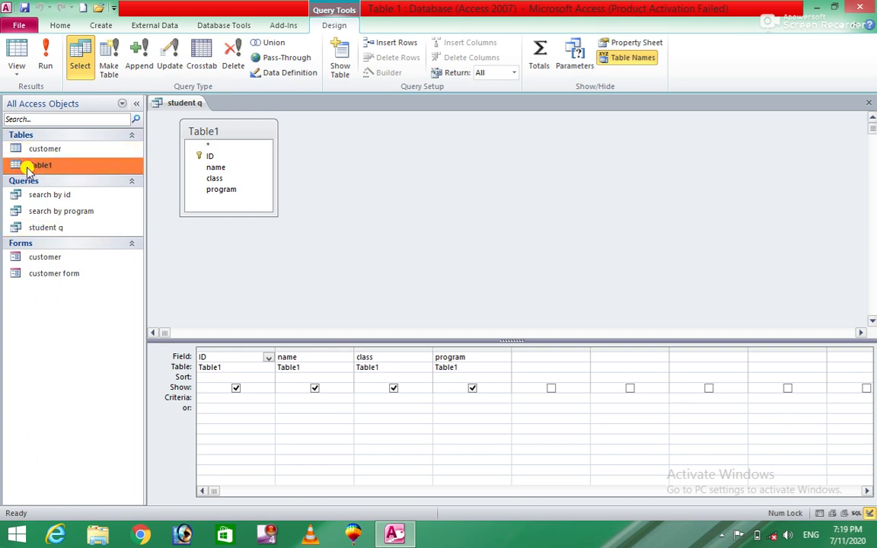
left_click(108, 67)
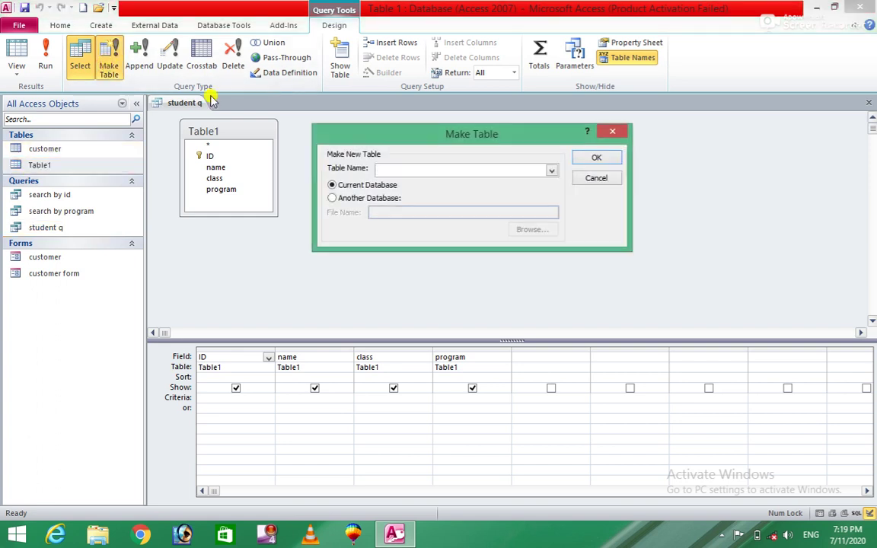
left_click(551, 172)
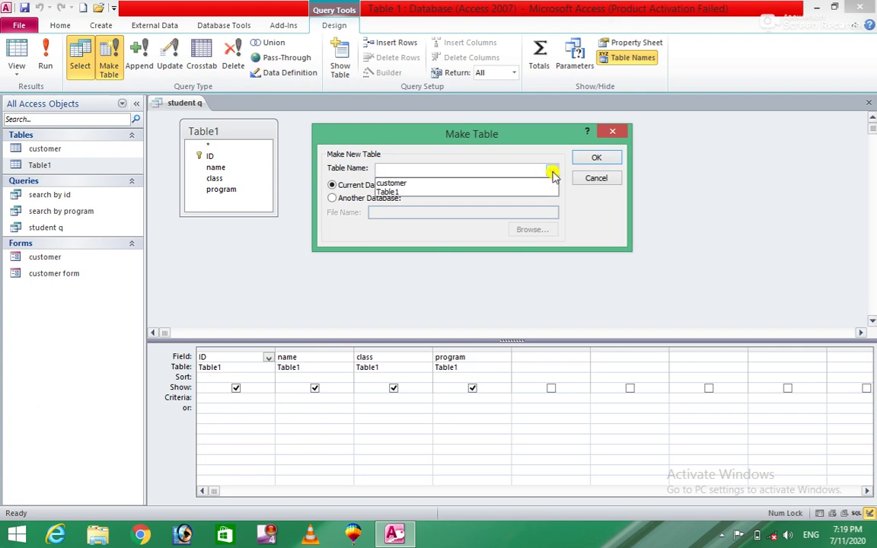
left_click(401, 191)
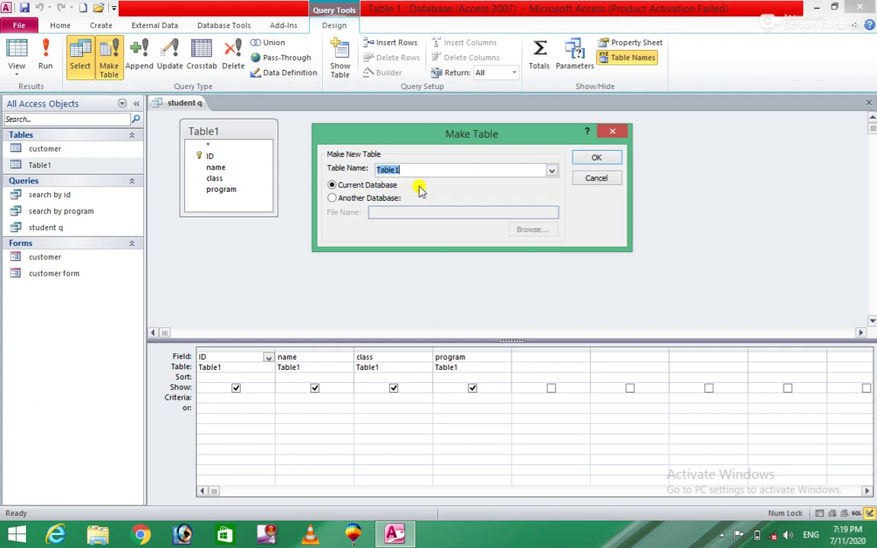
left_click(609, 157)
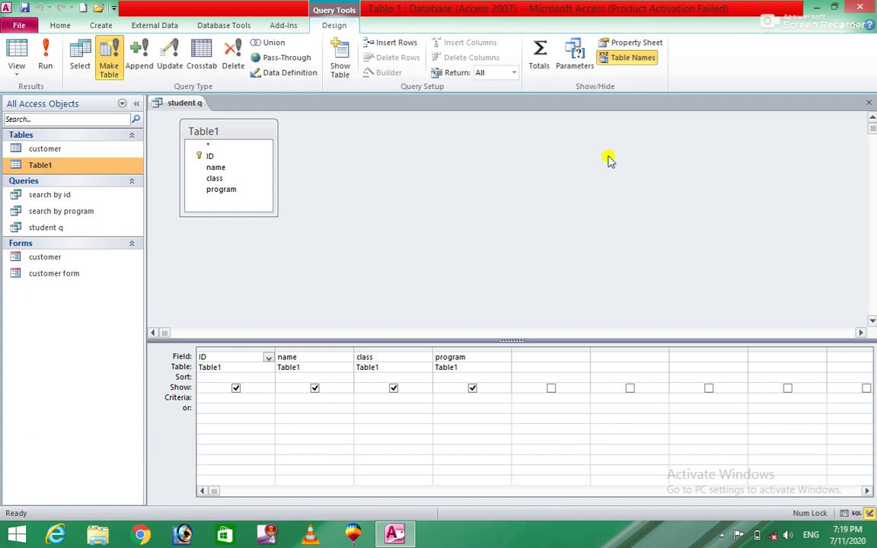
Open Table1 in Datasheet view to examine its records.
double_click(69, 171)
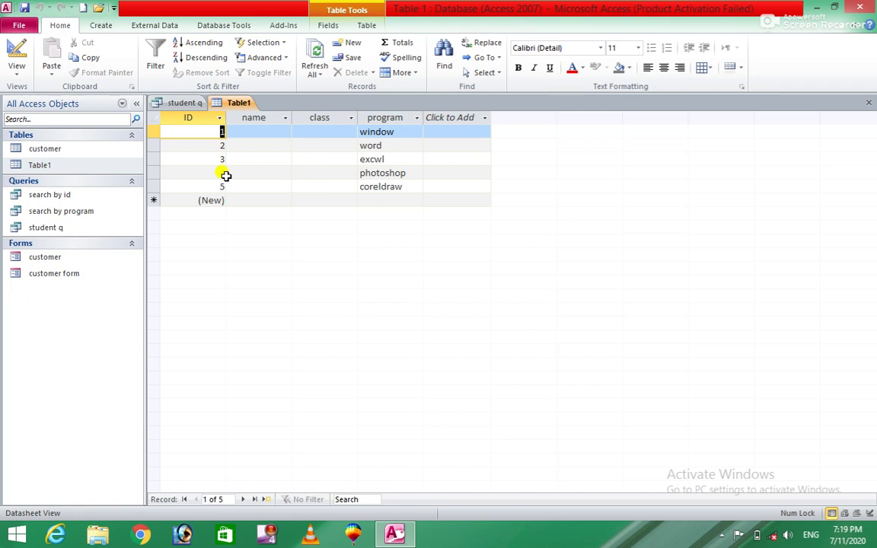
left_click(59, 166)
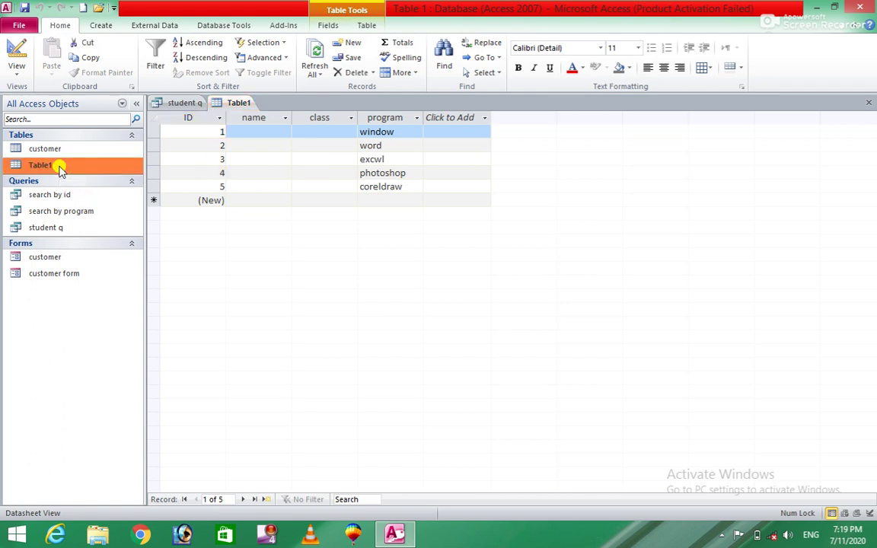
left_click(99, 25)
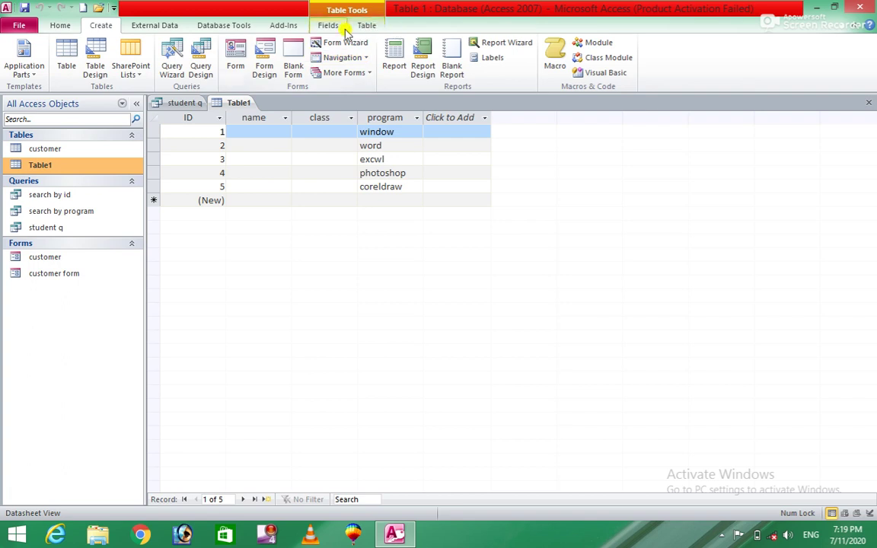
left_click(63, 194)
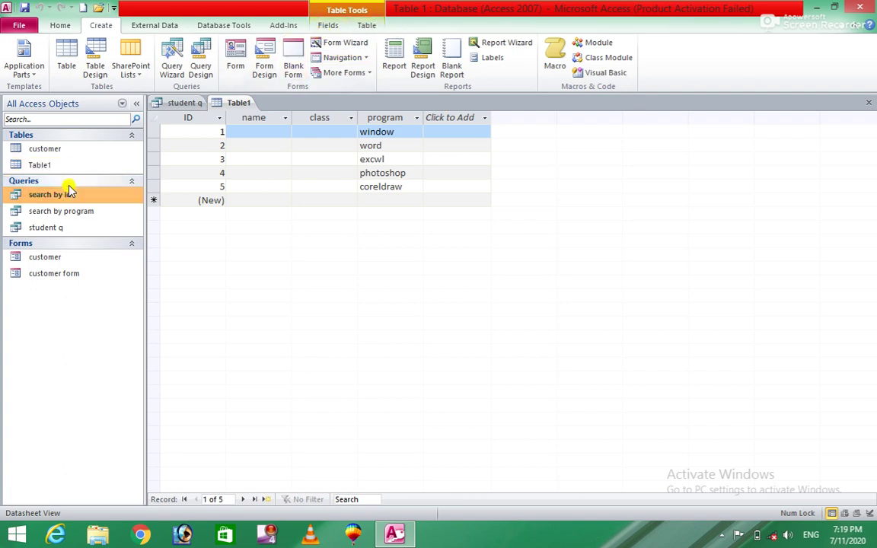
left_click(328, 25)
left_click(364, 25)
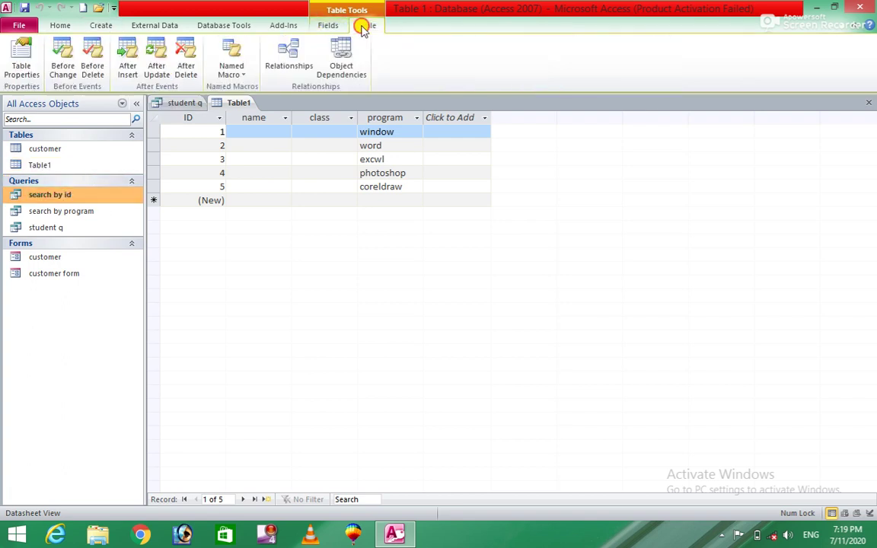
left_click(211, 25)
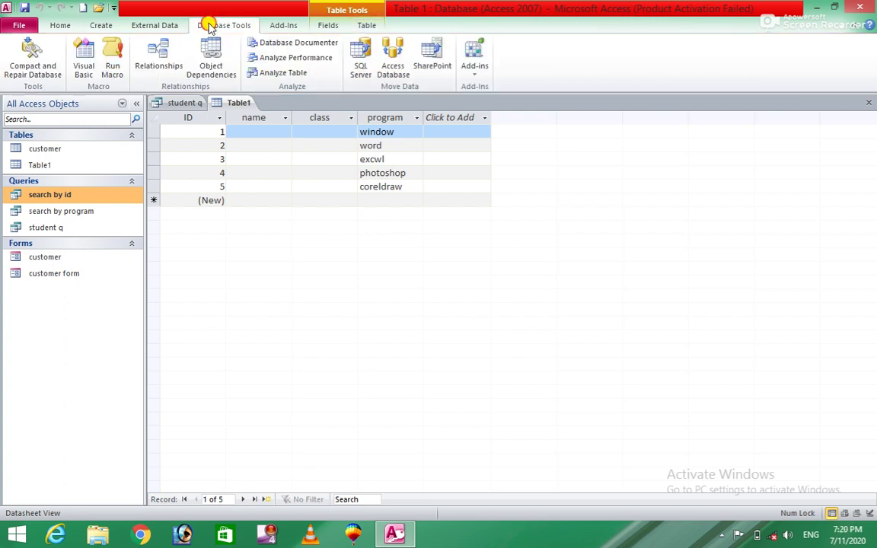
left_click(328, 25)
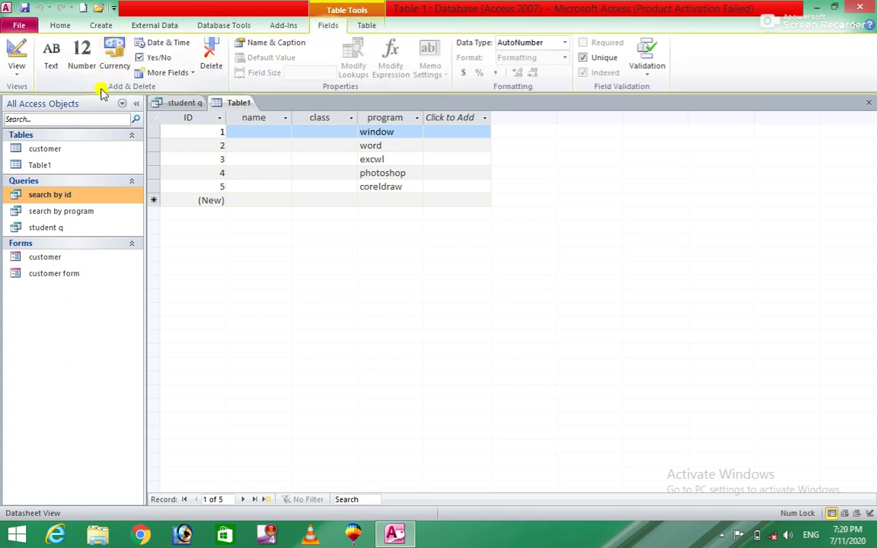
Try to paste a copy of the records as new rows of Table1 and decline the paste.
left_click(45, 166)
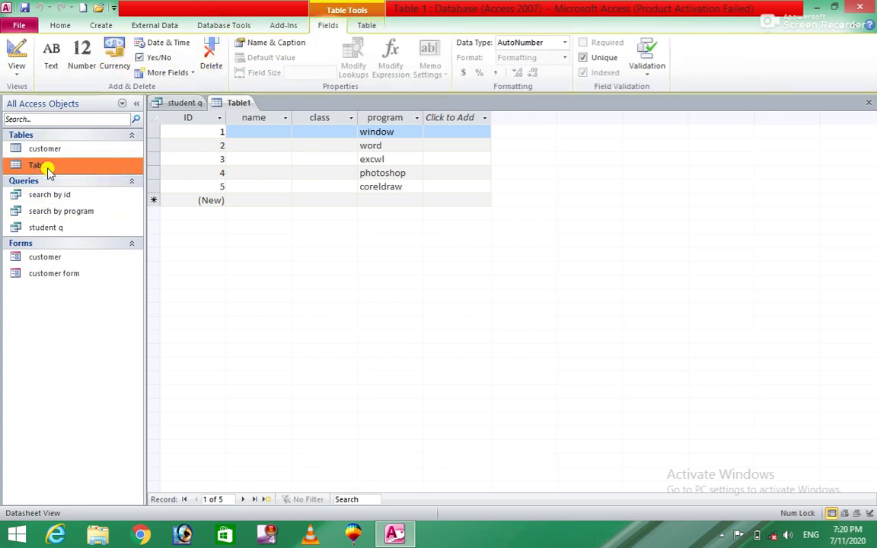
double_click(40, 165)
left_click(40, 165)
key("ctrl+v")
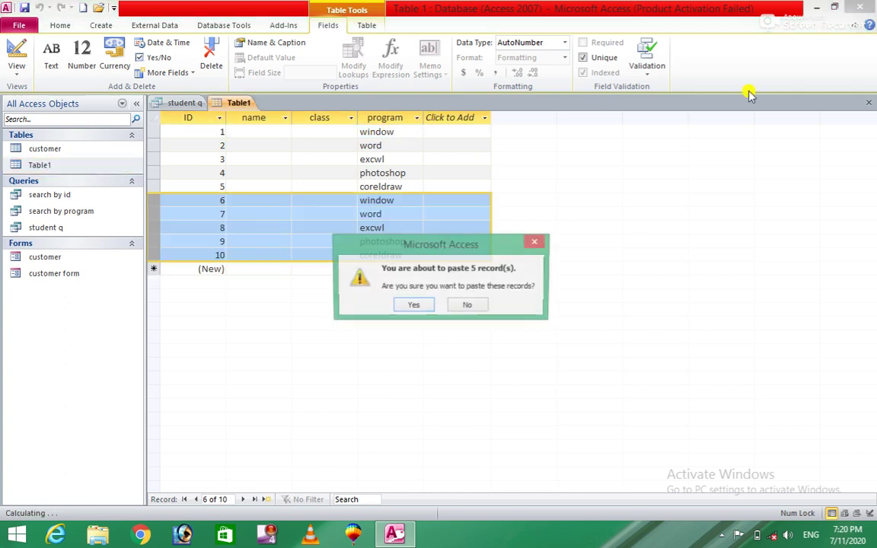
left_click(470, 305)
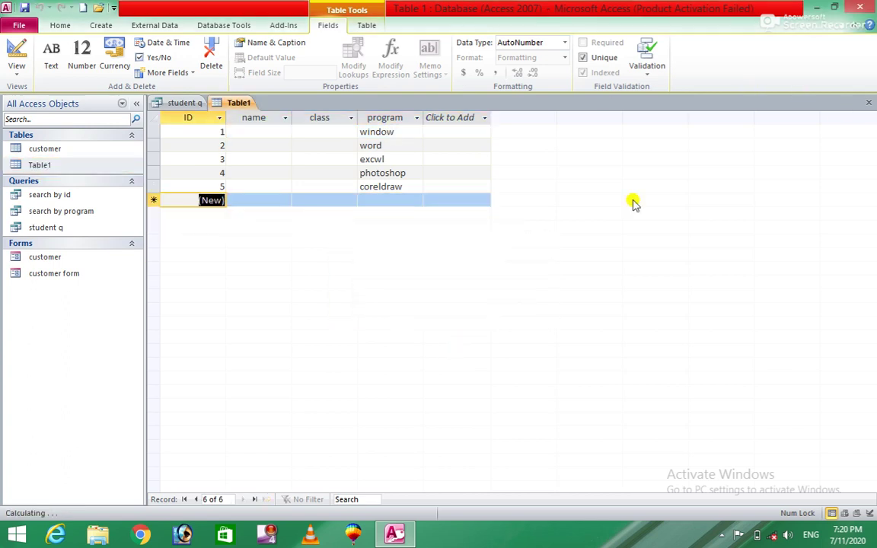
Close Table1 and return to the design of the "student q" query.
left_click(869, 102)
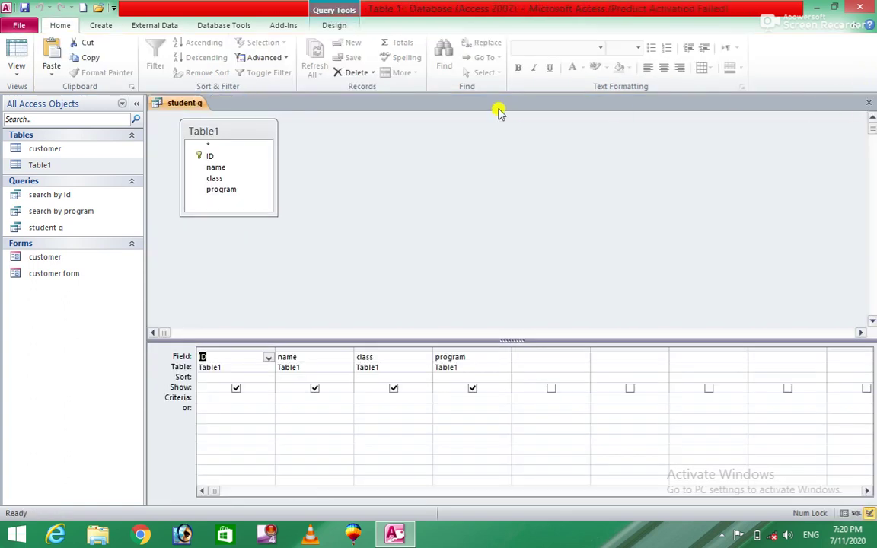
left_click(331, 25)
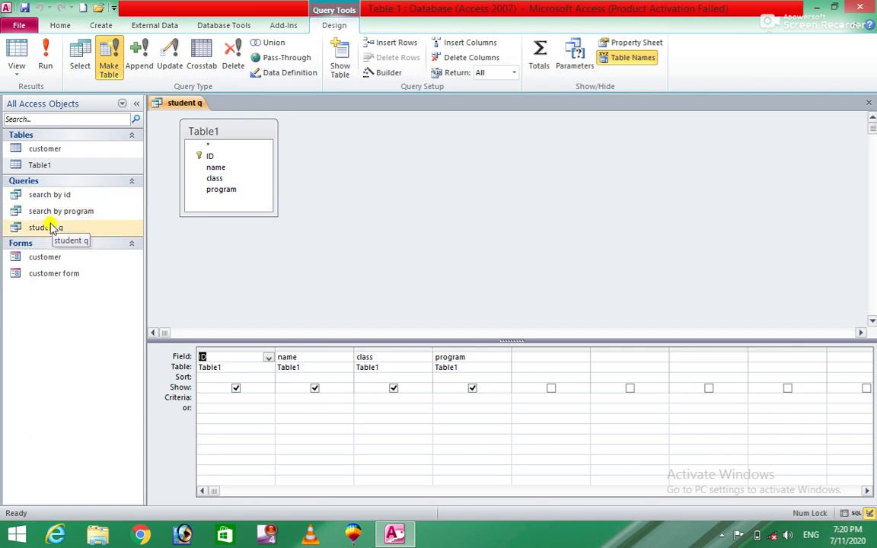
left_click(109, 61)
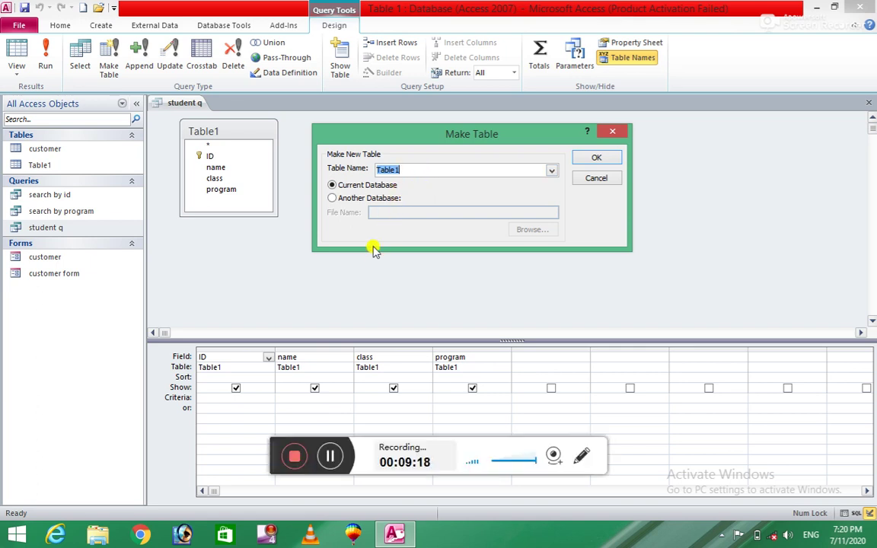
left_click(333, 457)
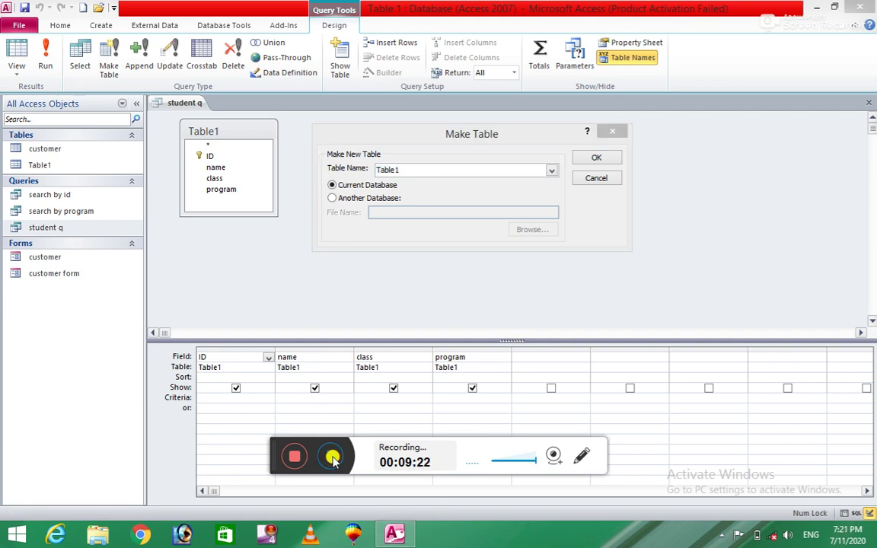
left_click(333, 457)
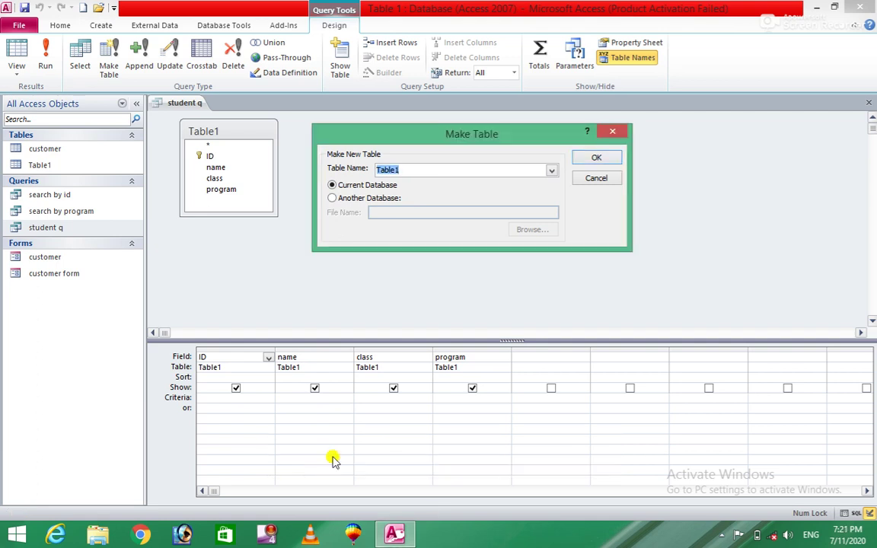
left_click(601, 180)
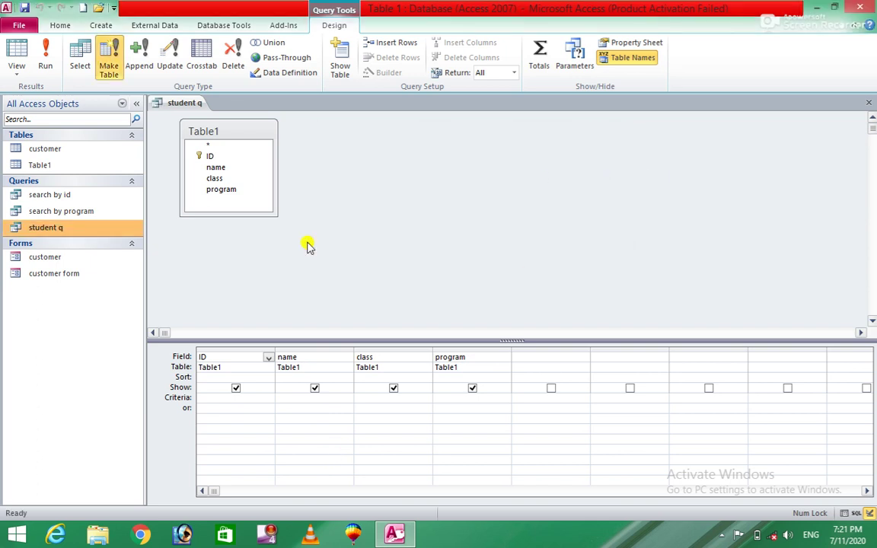
Set the program criterion of "student q" to coreldraw and its make-table target to "coreldraw student" in the current database.
left_click(454, 398)
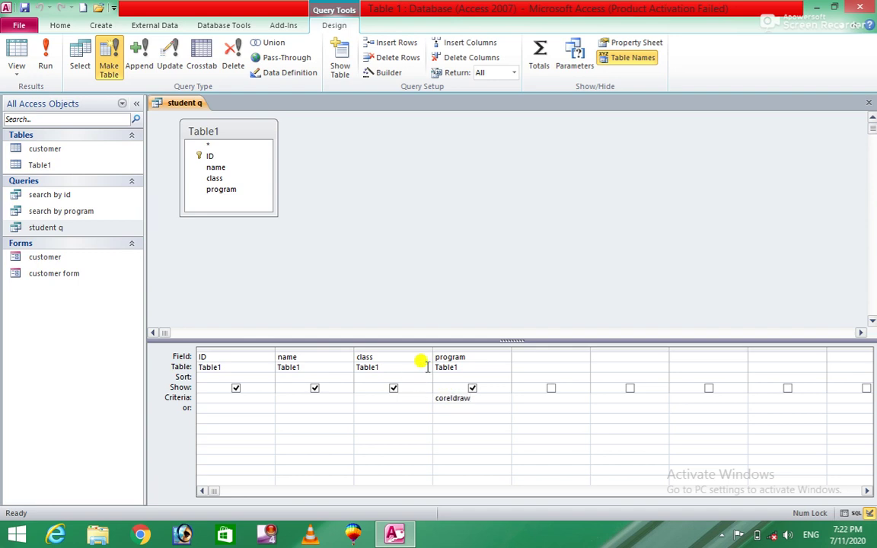
left_click(109, 65)
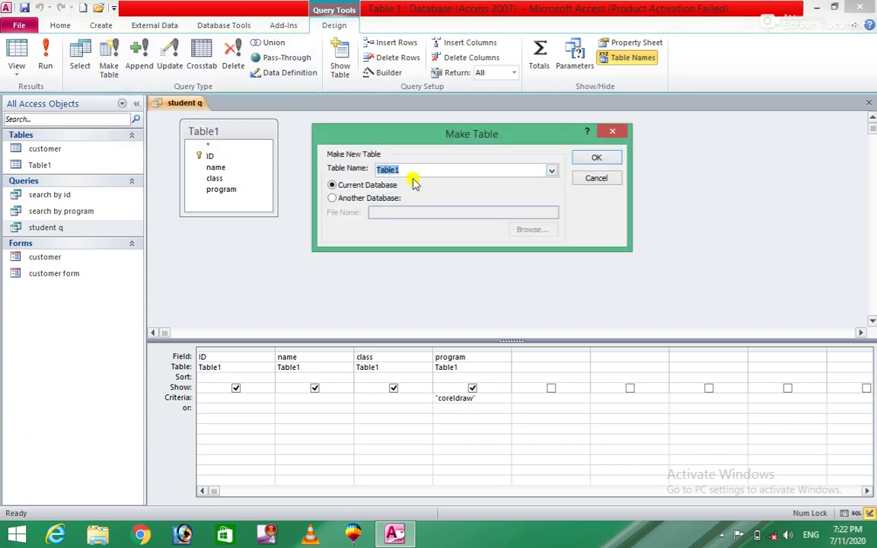
type("coreldraw student")
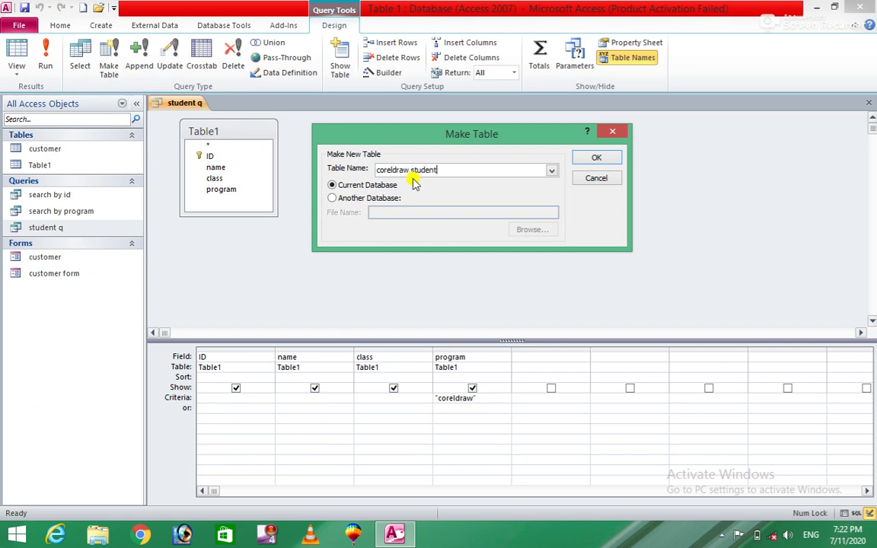
left_click(609, 160)
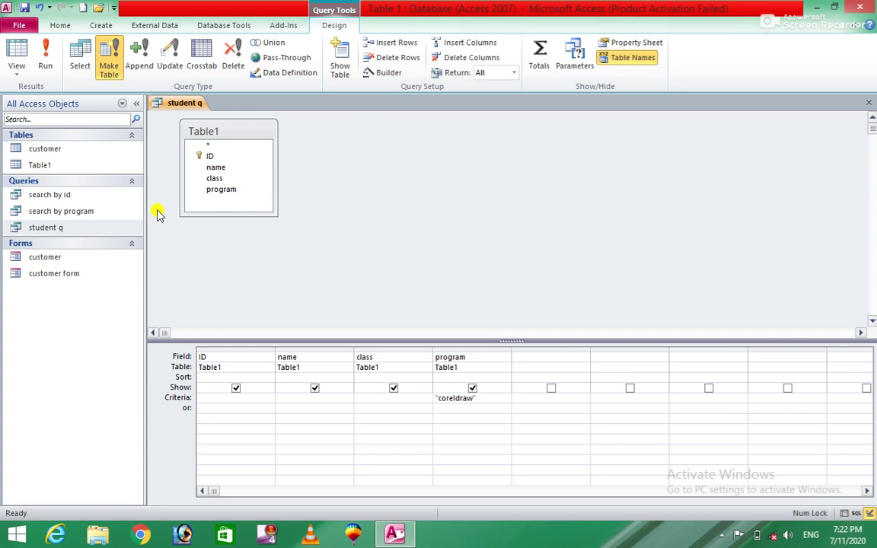
Run the make-table query, accept creating the new table, and check the records of "coreldraw student" before closing it.
left_click(47, 55)
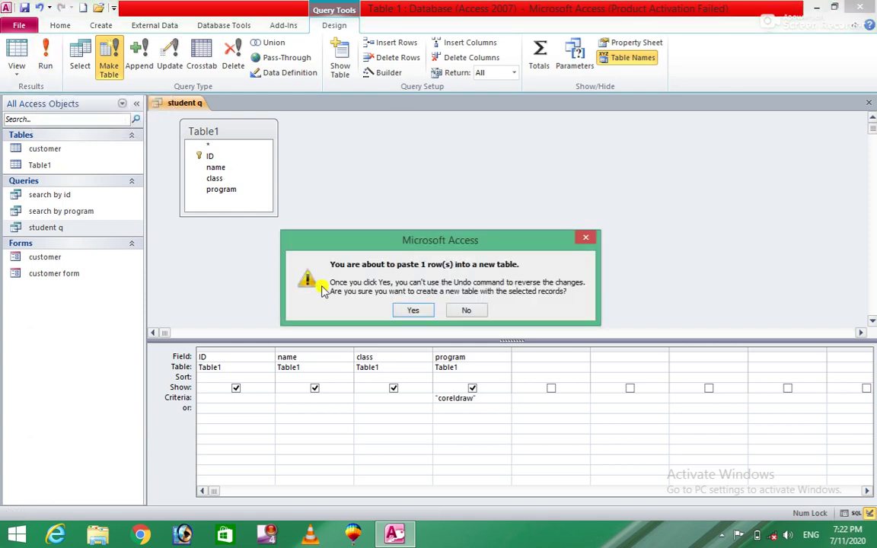
left_click(412, 311)
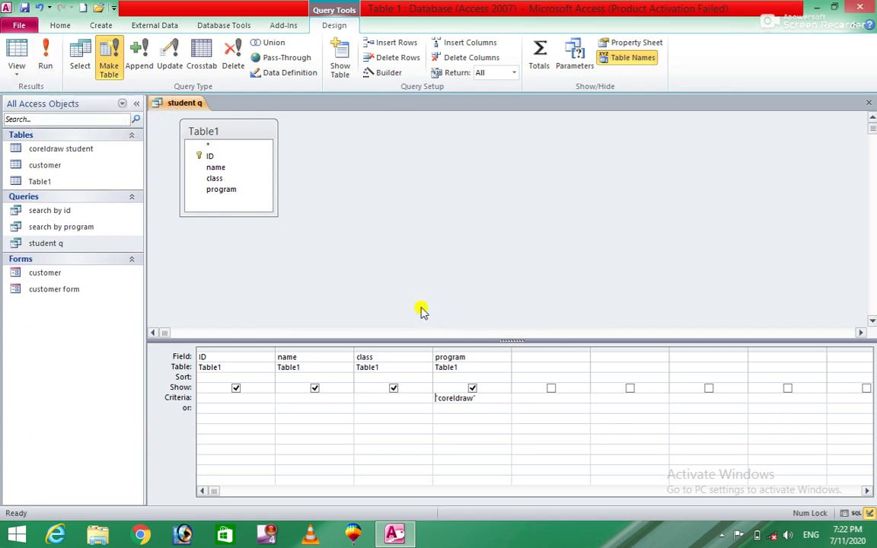
double_click(84, 150)
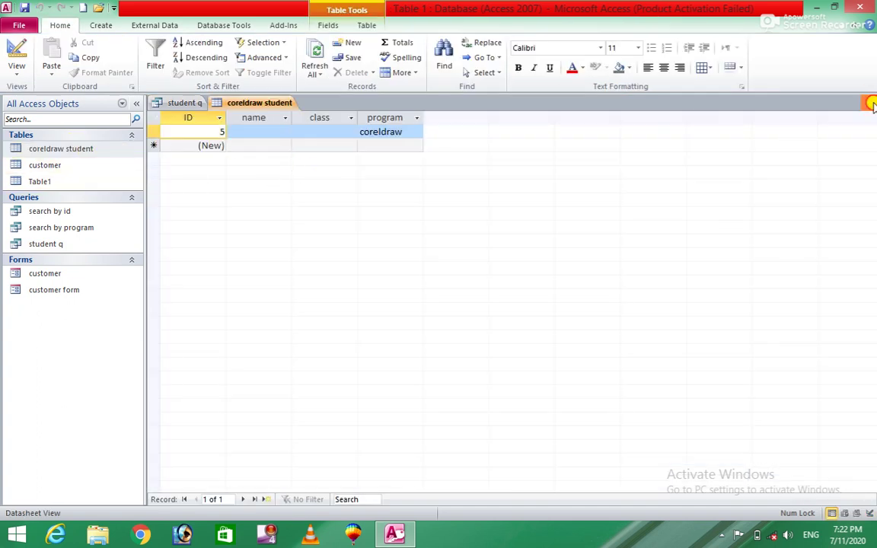
key("ctrl+w")
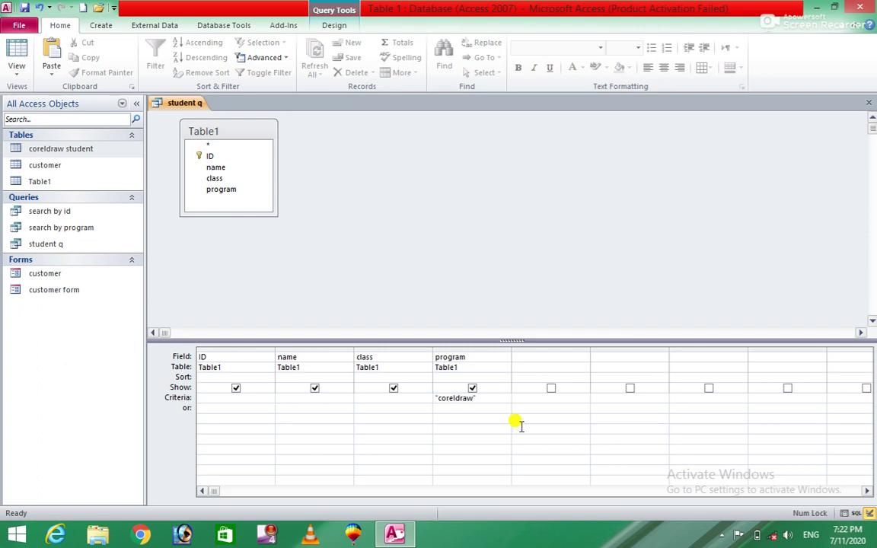
Replace the program field's criterion in "student q" with word.
left_click(440, 409)
left_click(480, 398)
left_click(335, 25)
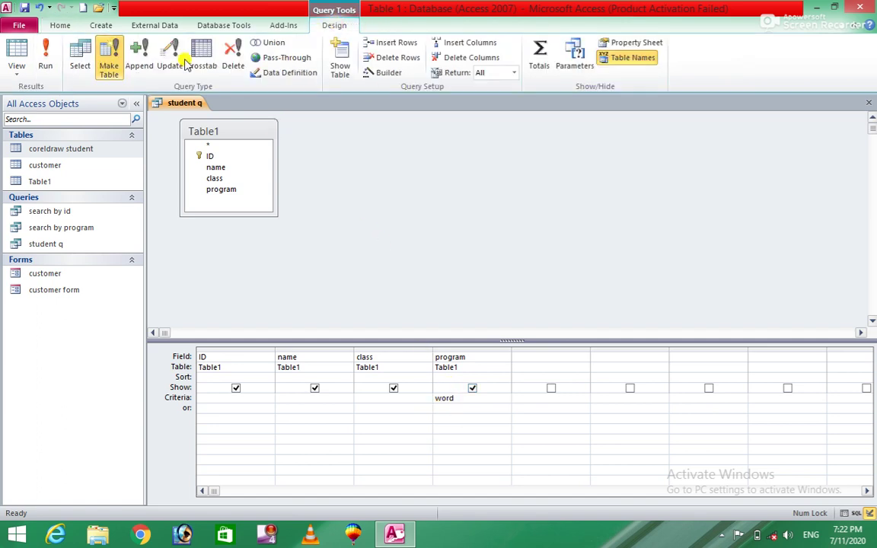
Set the query's make-table target to a new table named "word student" in the current database.
left_click(109, 66)
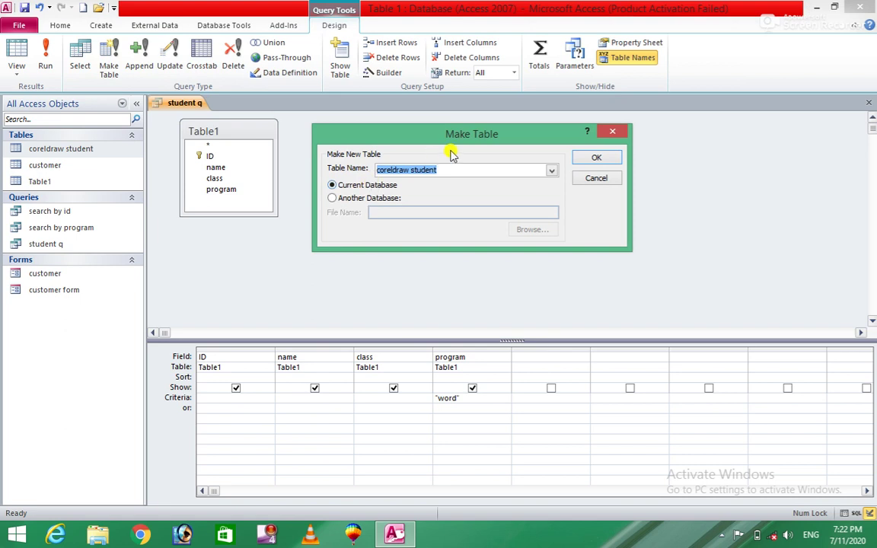
left_click(410, 170)
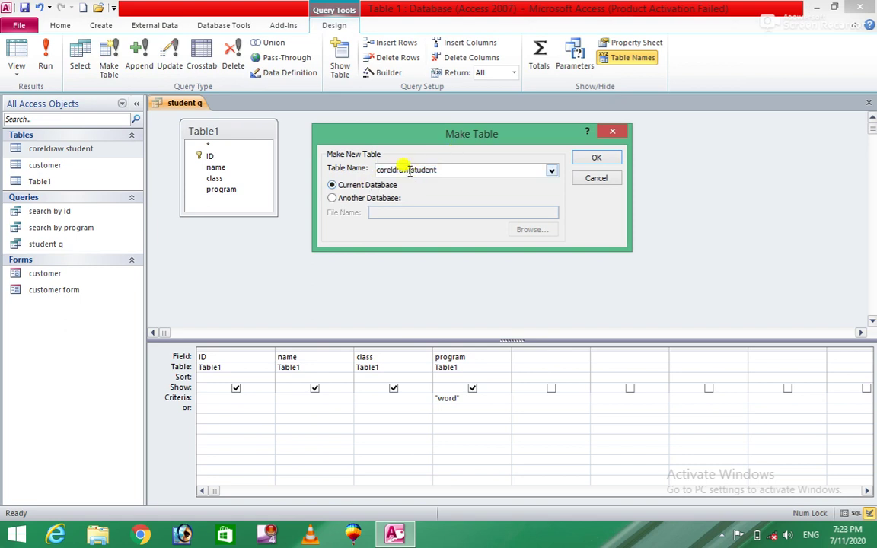
key("BackSpace")
key("BackSpace")
key("BackSpace")
key("BackSpace")
key("BackSpace")
key("BackSpace")
key("BackSpace")
key("BackSpace")
key("BackSpace")
key("BackSpace")
left_click(586, 160)
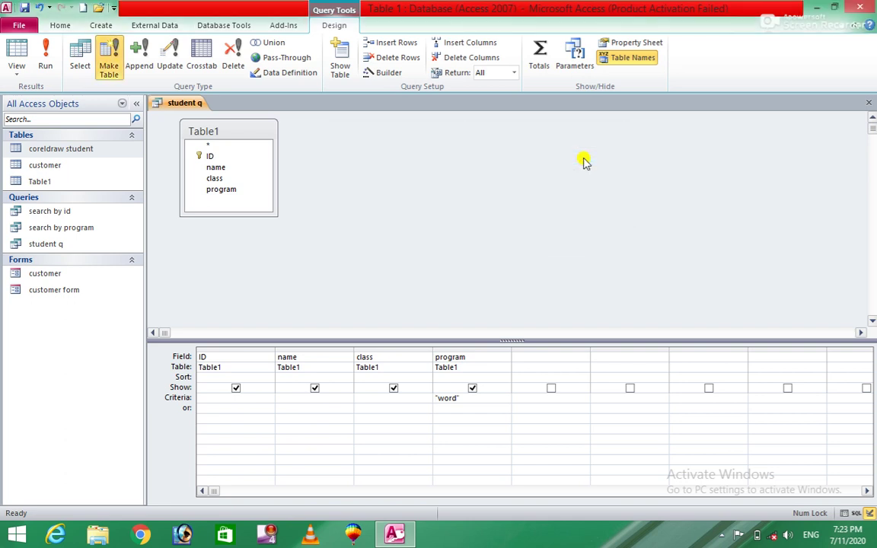
Run the make-table query, accept creating the new table, and open "word student" to check its records.
left_click(51, 59)
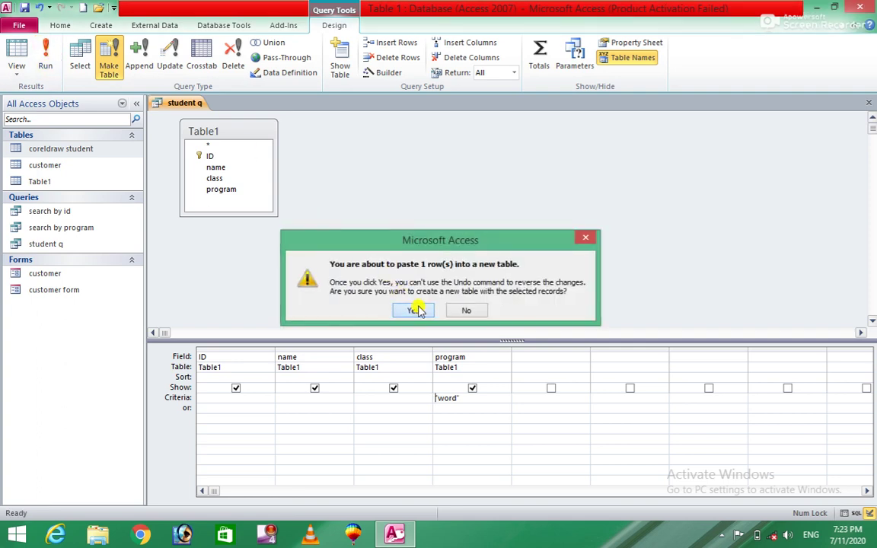
left_click(416, 310)
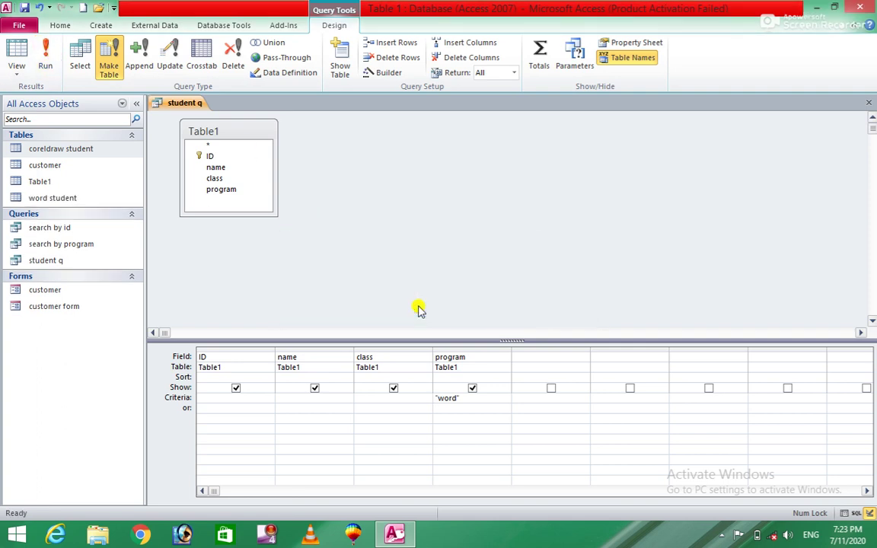
double_click(57, 201)
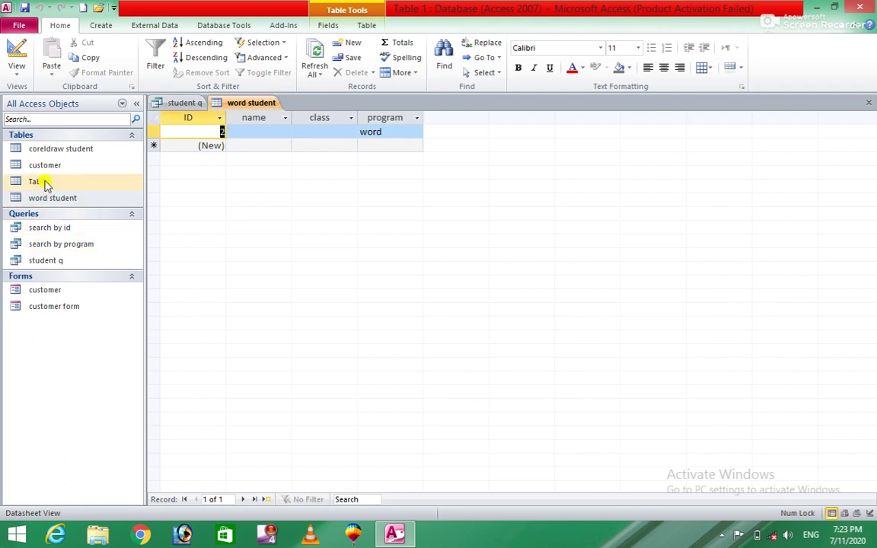
Open Table1 and add a new record with excel as the program.
left_click(44, 183)
double_click(44, 182)
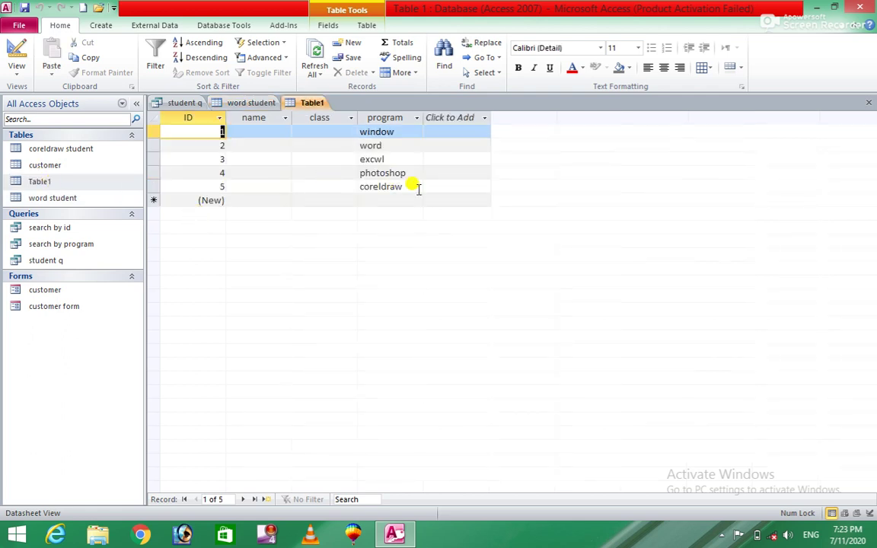
left_click(444, 187)
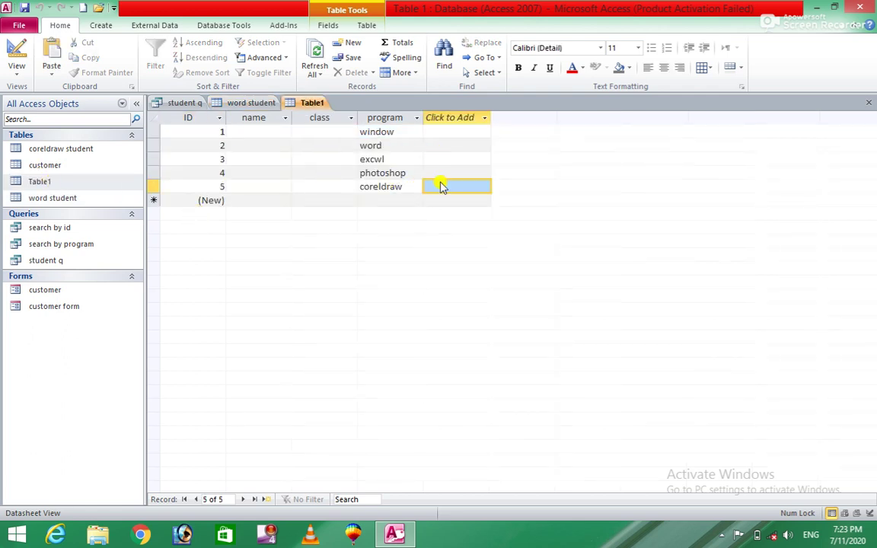
key("Tab")
key("Tab")
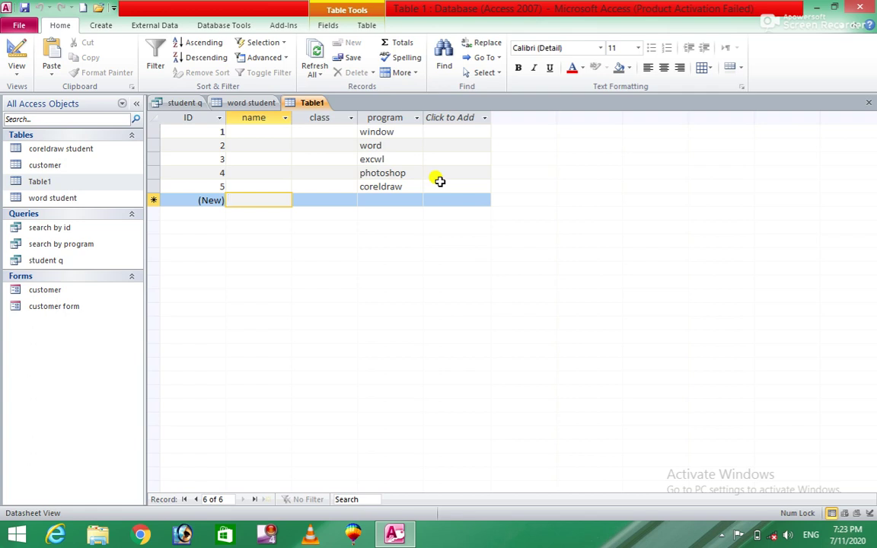
key("Tab")
key("Tab")
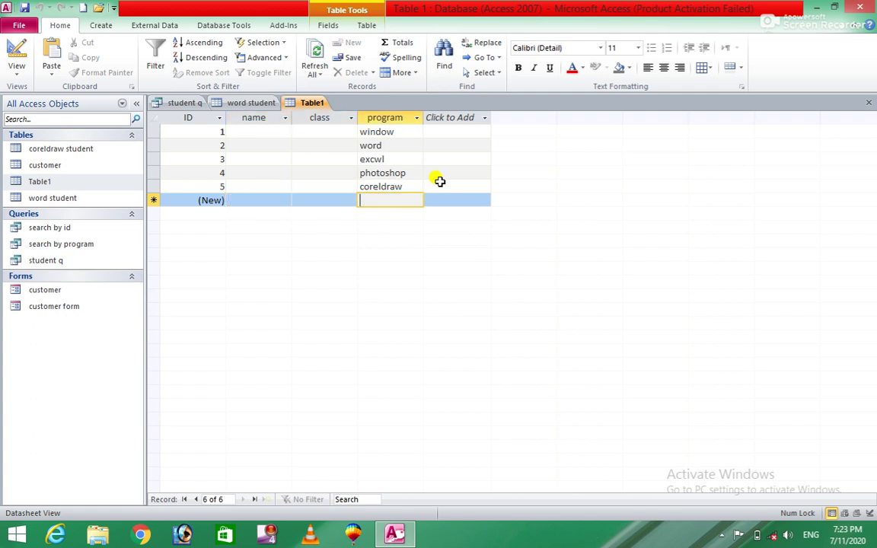
type("ex")
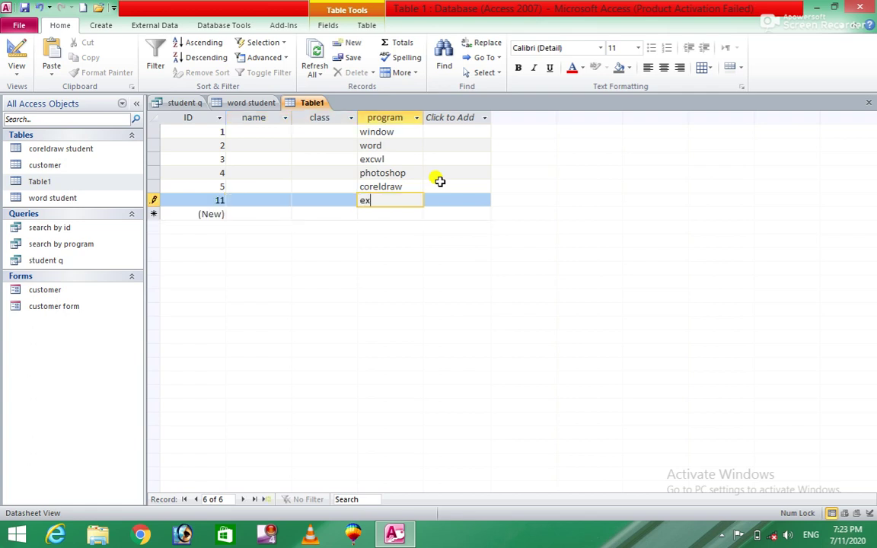
key("Tab")
key("Tab")
key("Tab")
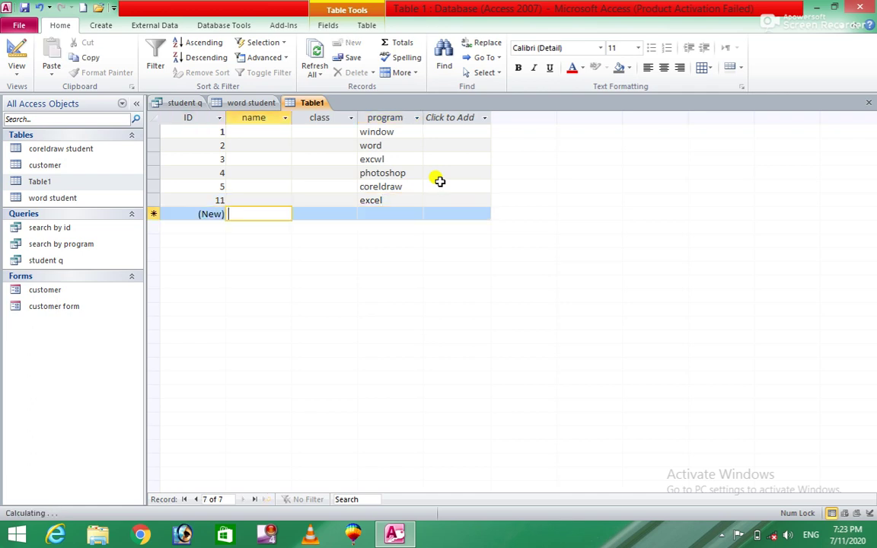
Add two more records to Table1 with power point and word as their programs.
key("Tab")
key("Tab")
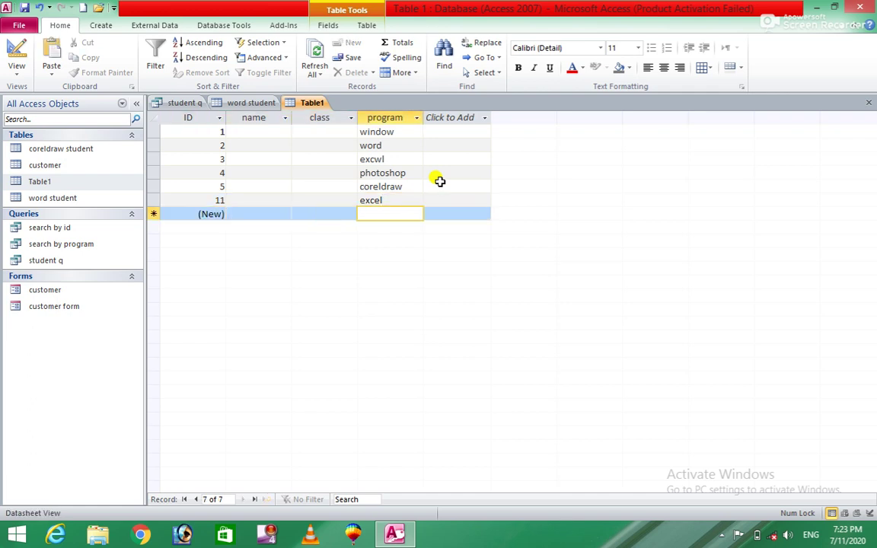
type("power point")
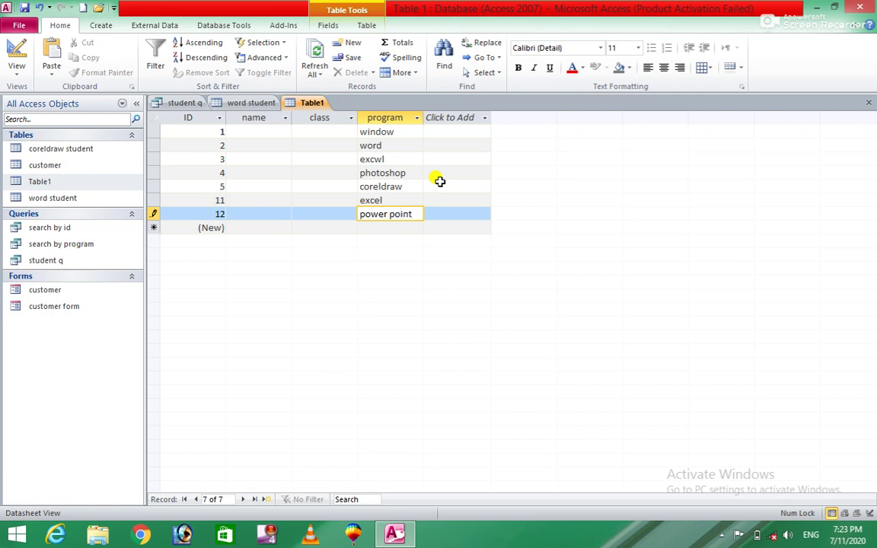
key("Tab")
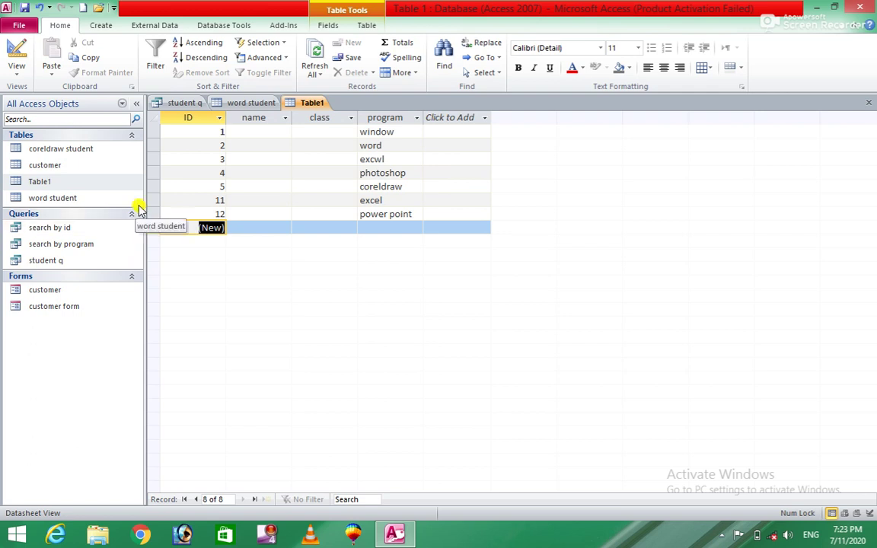
key("Tab")
key("Tab")
key("Tab")
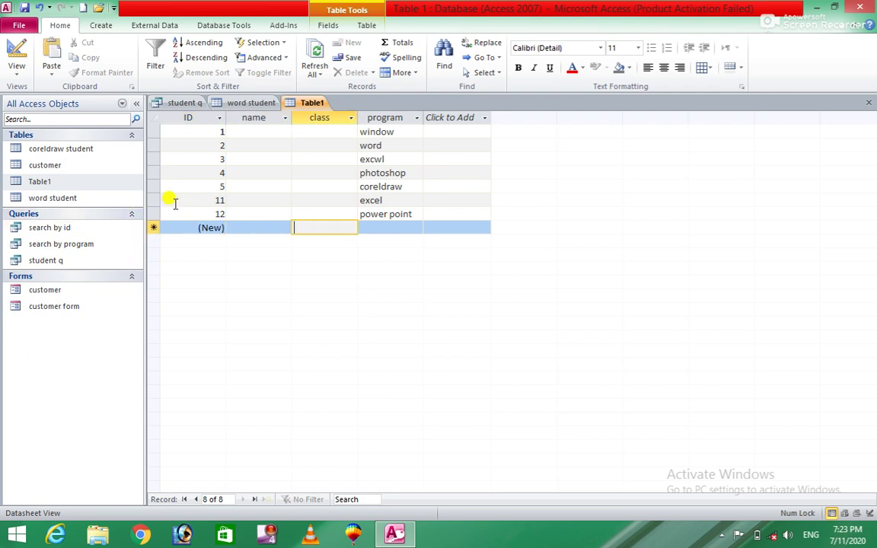
type("ow")
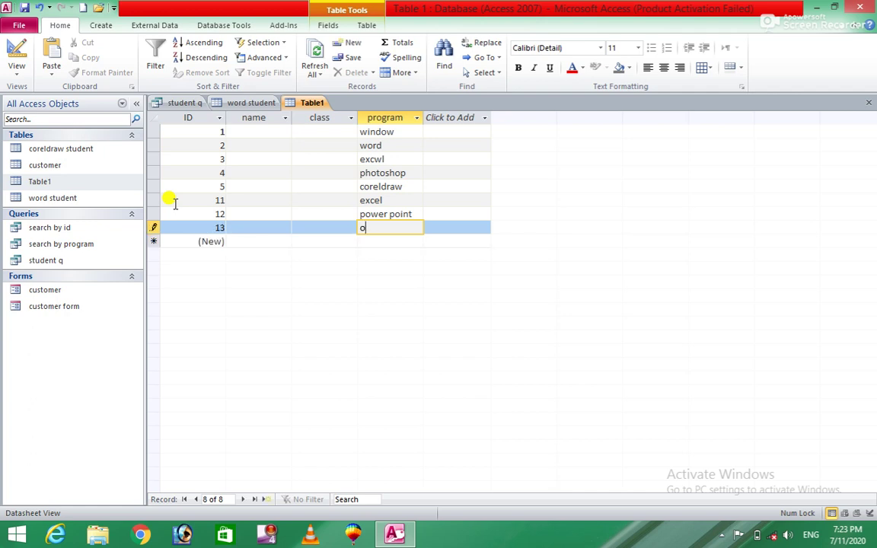
key("Tab")
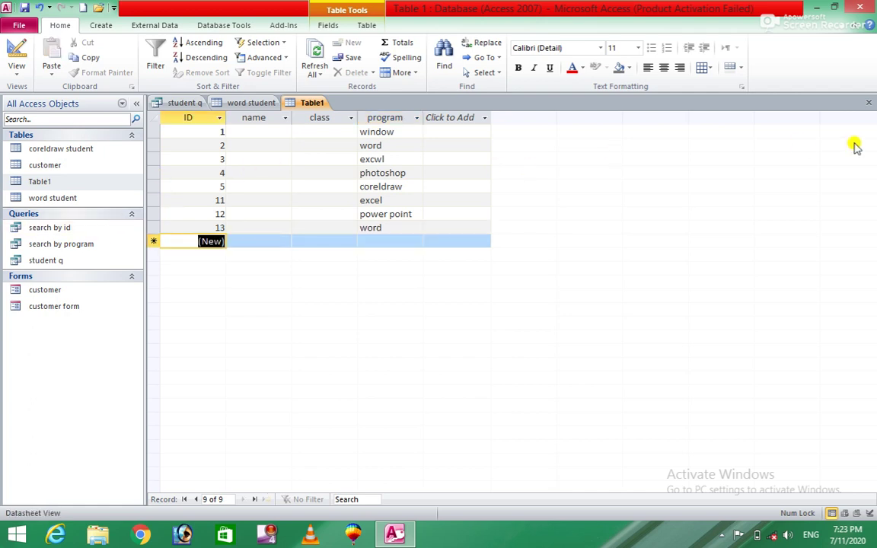
Close Table1 and check the "word student" table for the newly added word record.
left_click(869, 102)
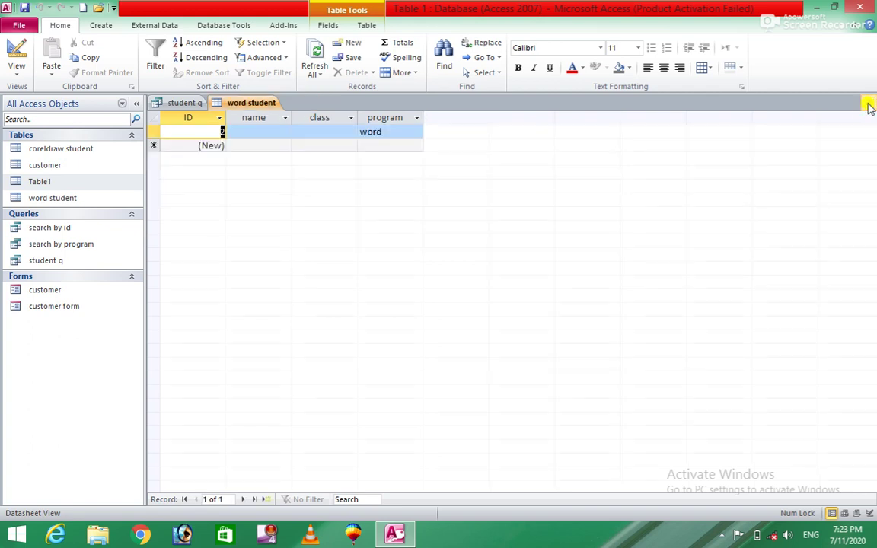
double_click(64, 200)
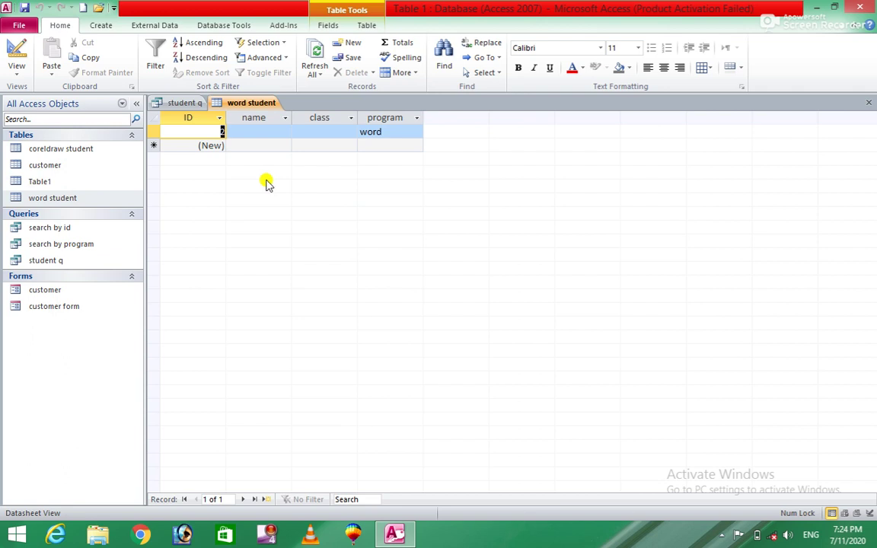
left_click(76, 248)
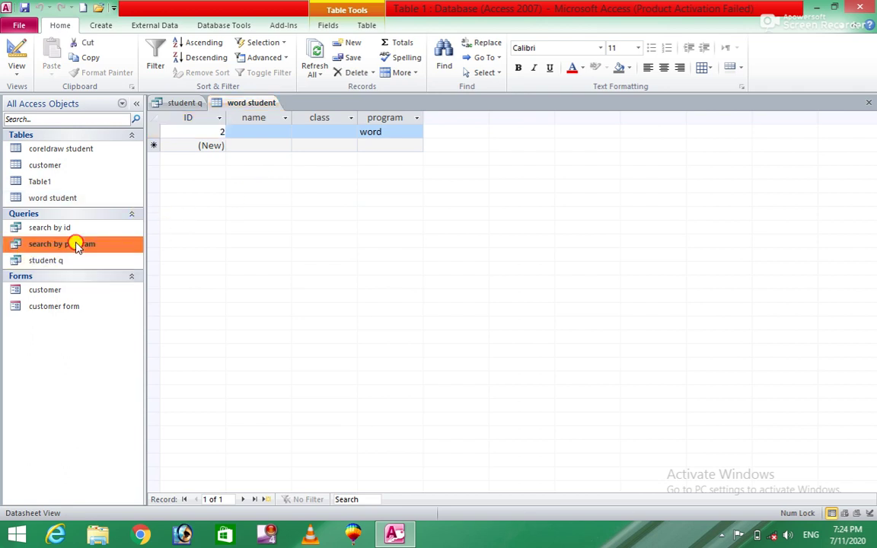
left_click(58, 200)
double_click(58, 201)
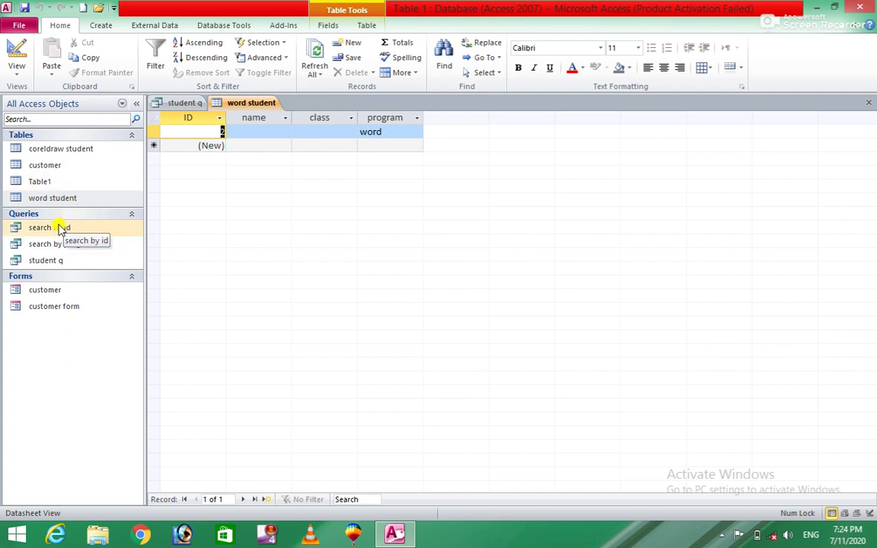
left_click(57, 231)
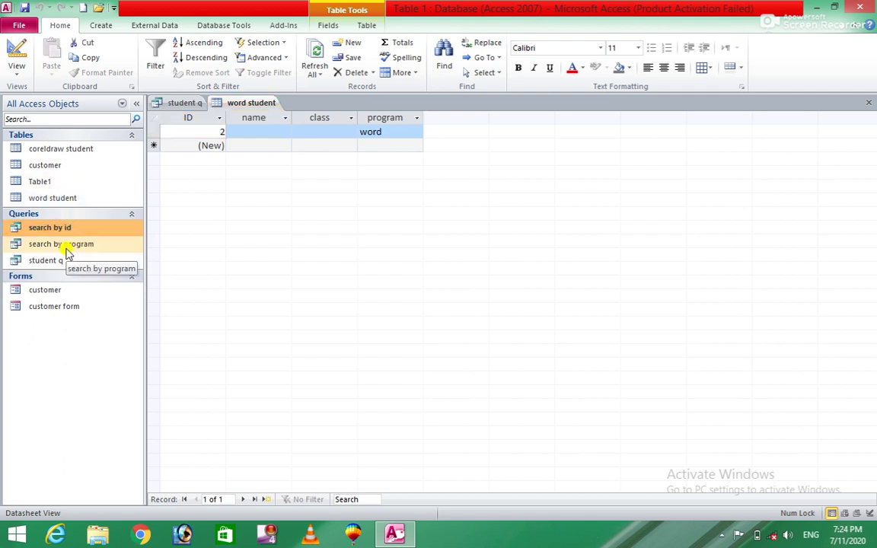
left_click(67, 249)
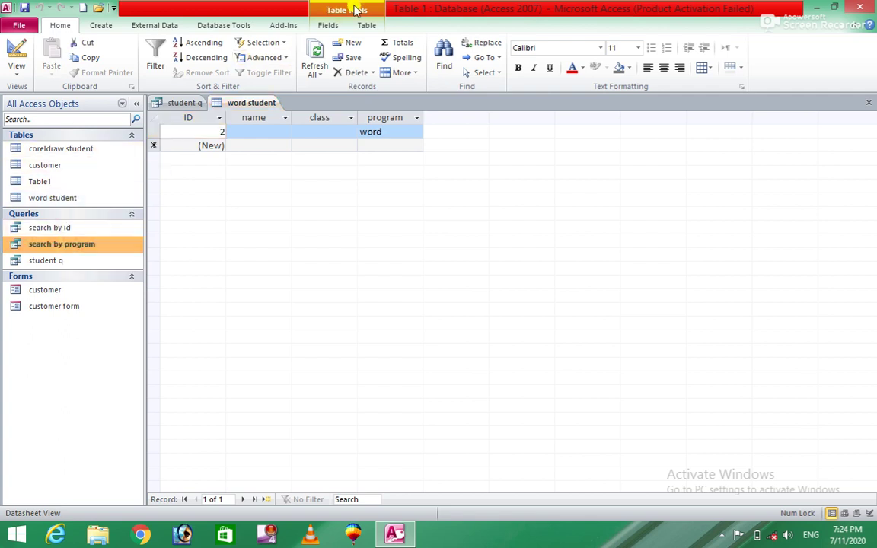
double_click(60, 245)
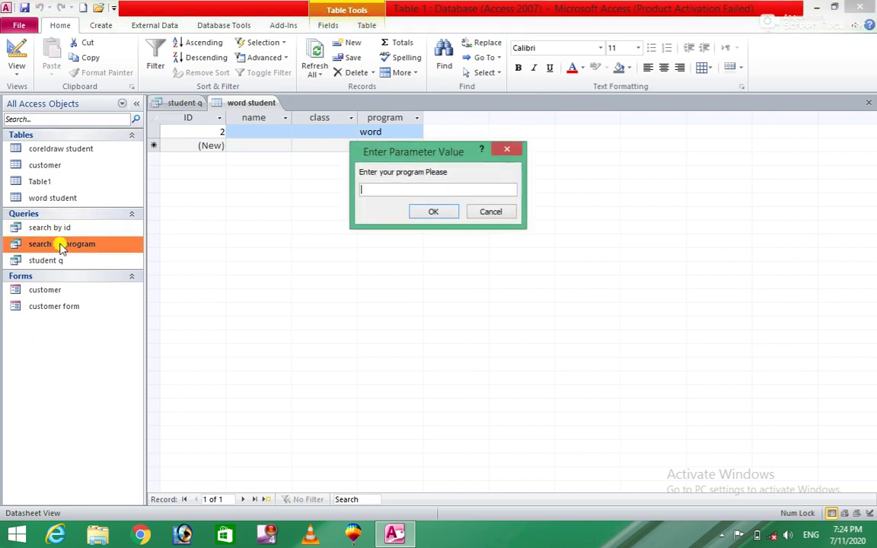
left_click(491, 212)
double_click(101, 228)
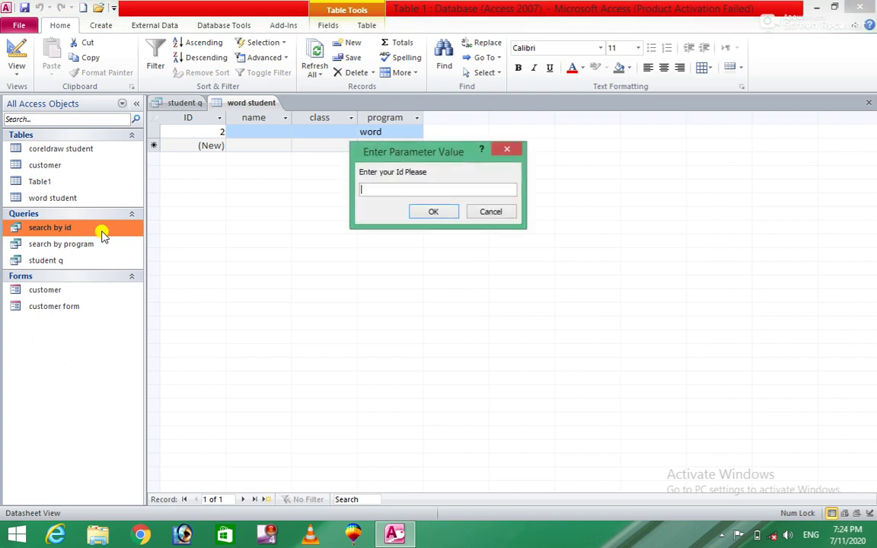
left_click(484, 213)
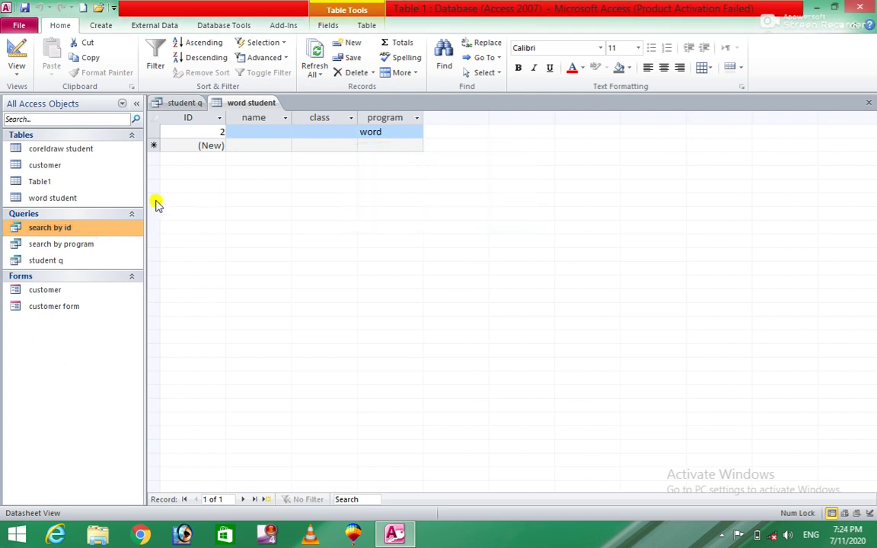
double_click(69, 199)
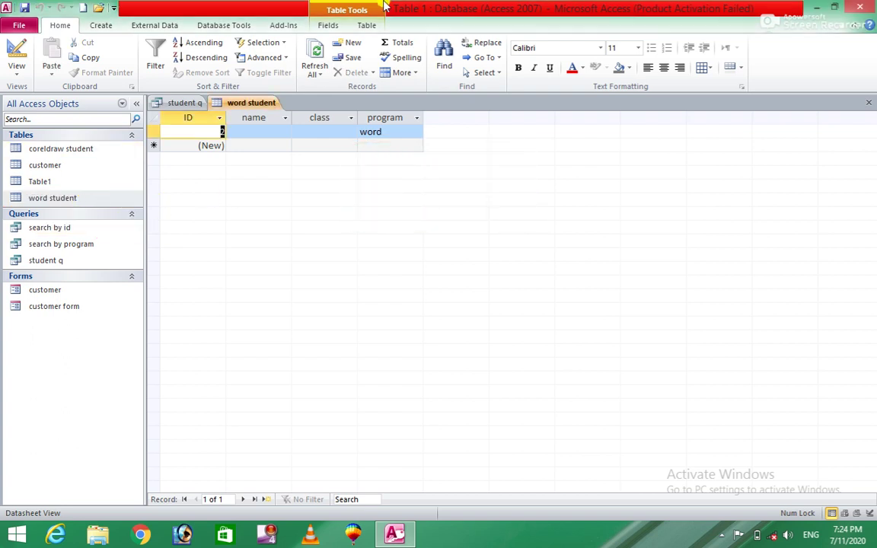
left_click(356, 25)
left_click(332, 32)
left_click(284, 25)
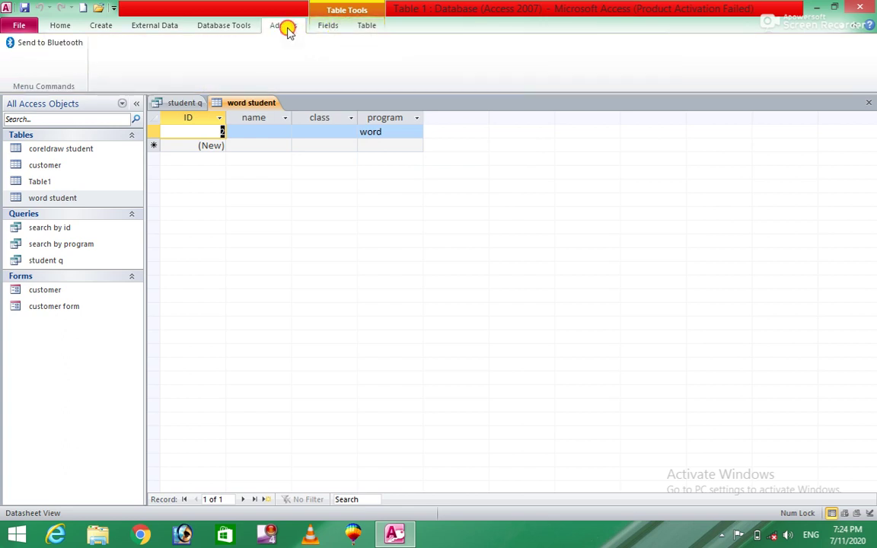
left_click(53, 198)
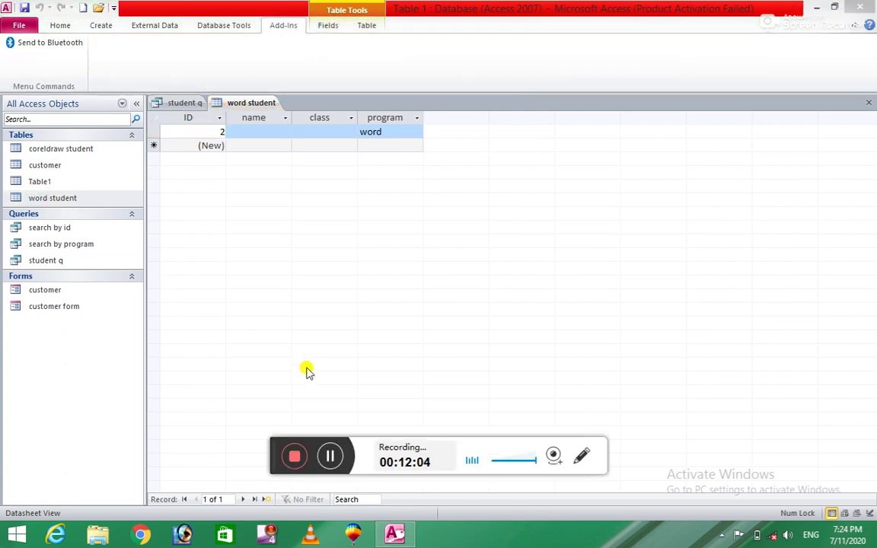
left_click(327, 455)
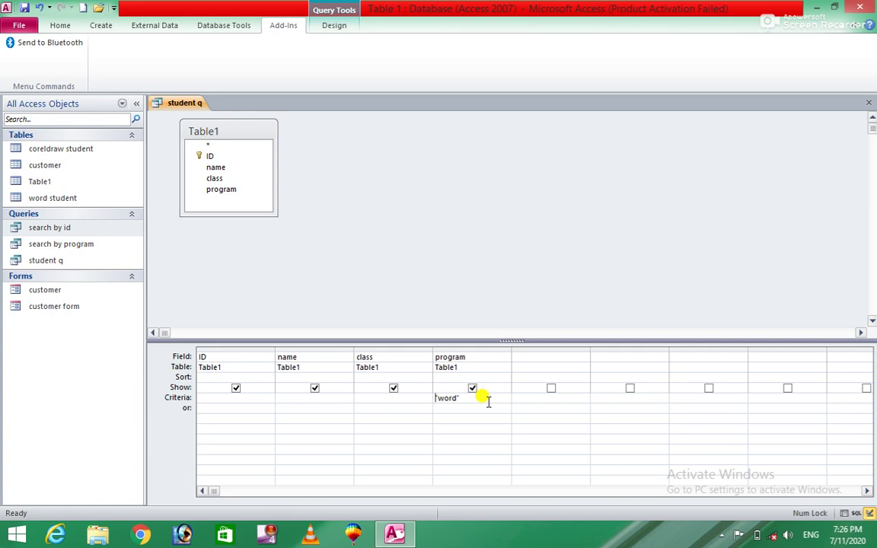
Save the word-filtered student q design as a new query named "Copy of student q", view its records, and close it.
key("F12")
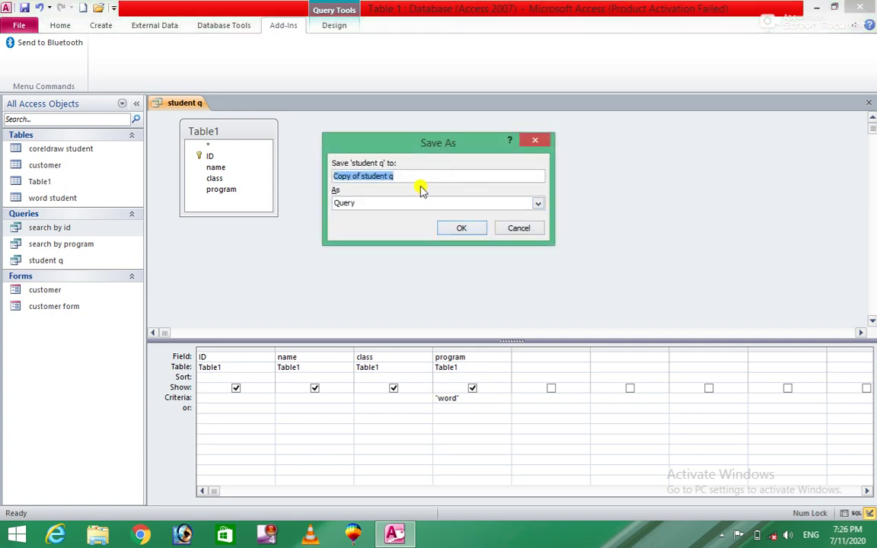
left_click(464, 229)
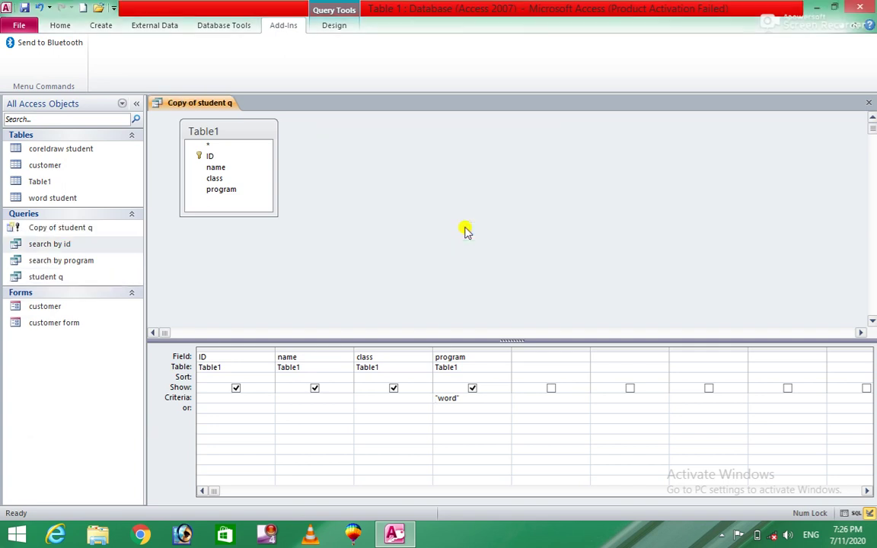
left_click(72, 230)
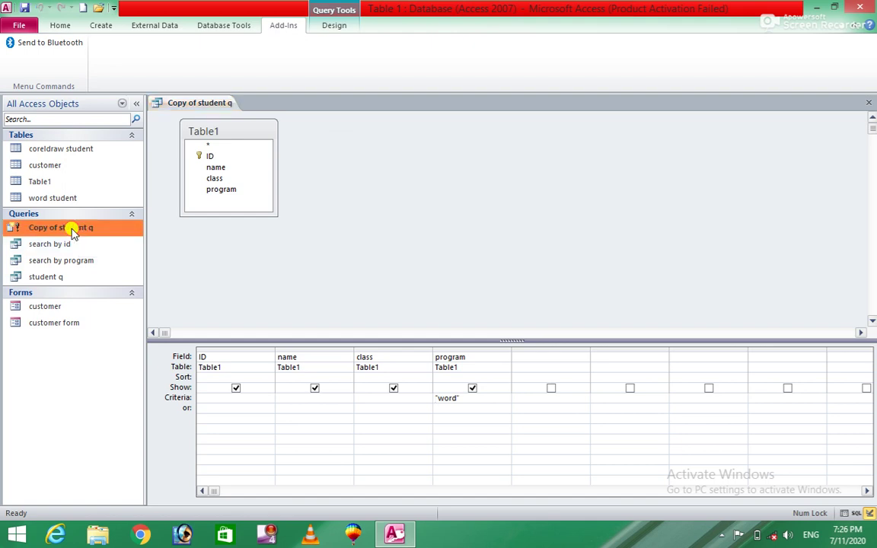
double_click(72, 230)
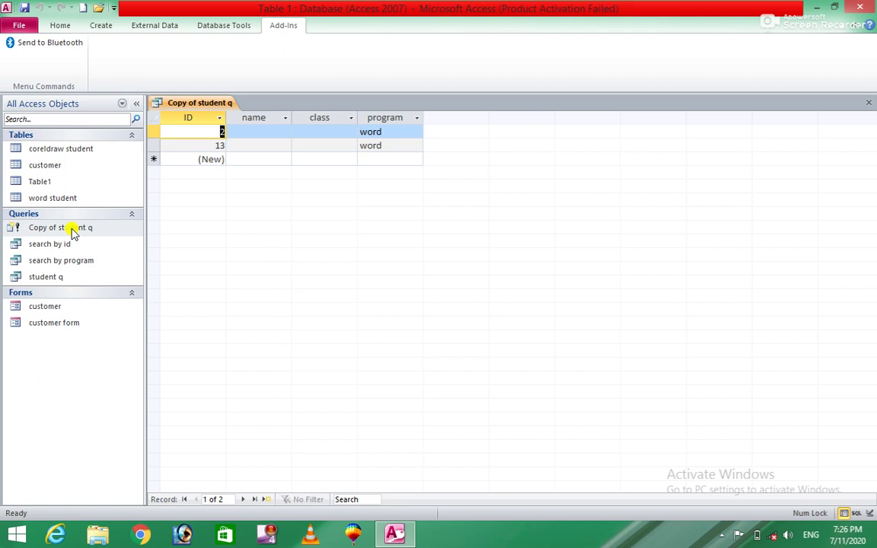
left_click(72, 230)
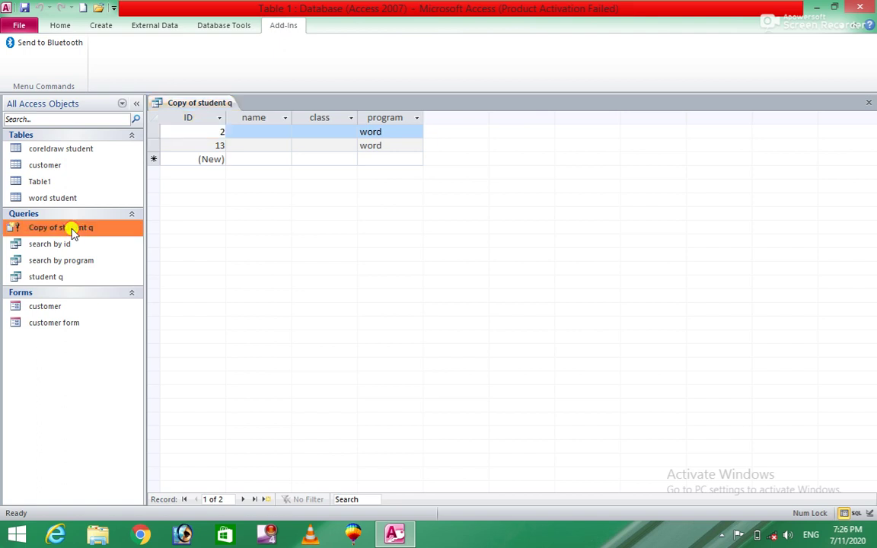
left_click(867, 103)
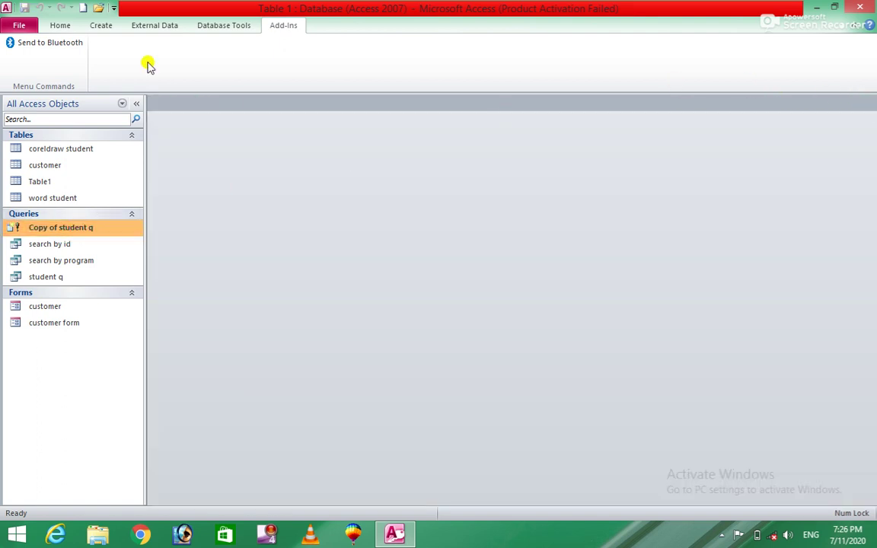
Run the "Copy of student q" make-table query, accept replacing the existing "word student" table, and open that table to check its records.
left_click(225, 25)
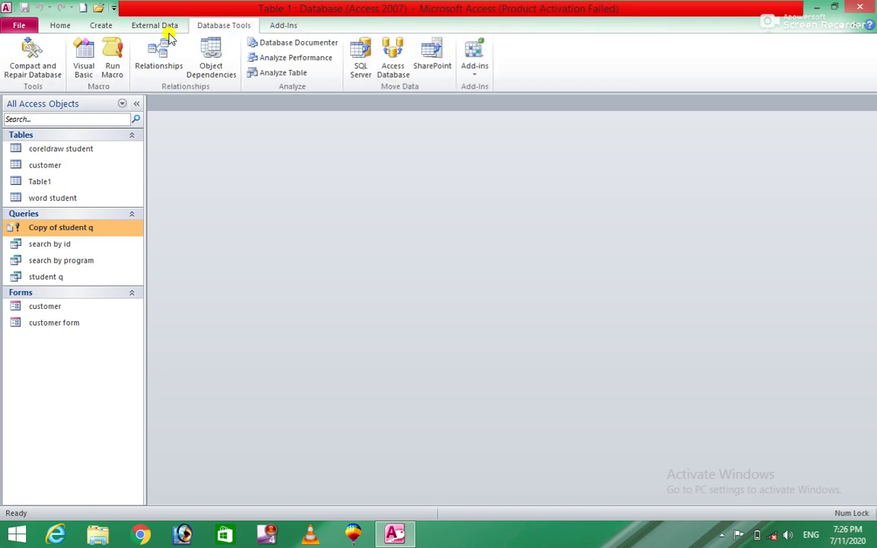
left_click(114, 28)
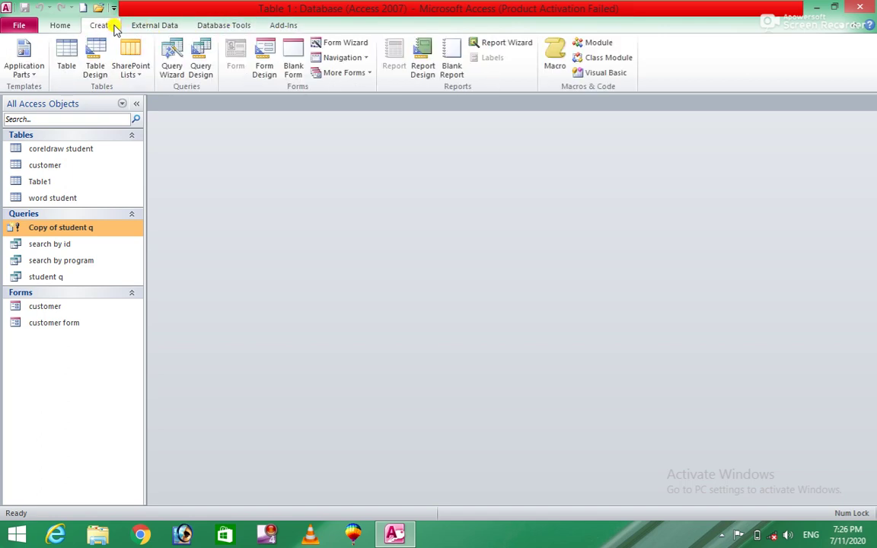
double_click(91, 235)
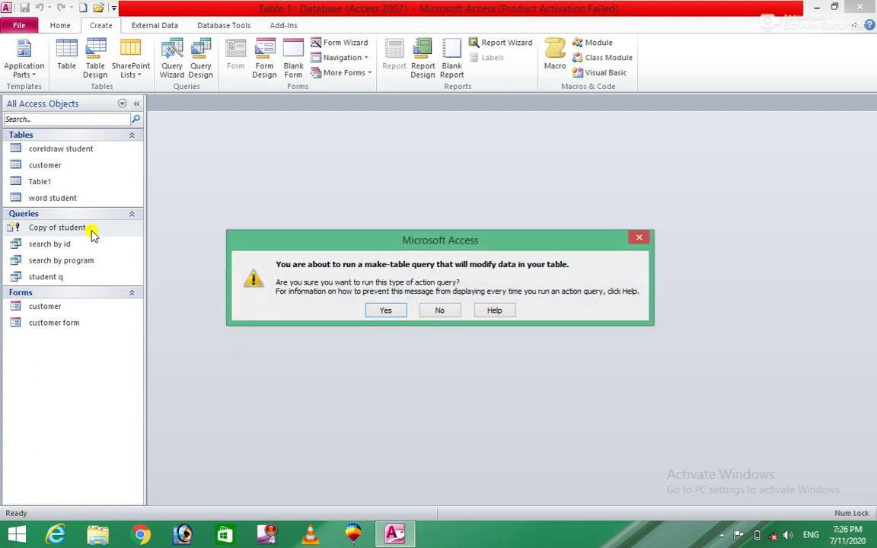
left_click(386, 312)
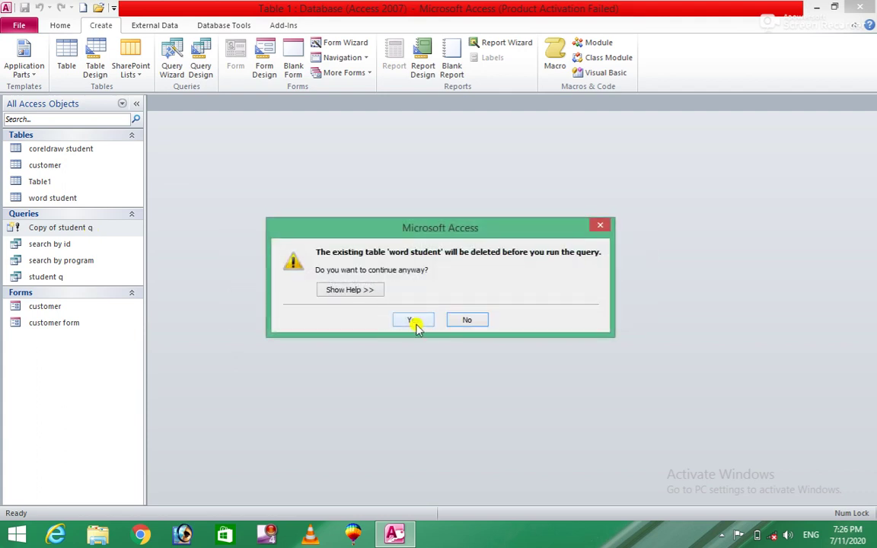
left_click(415, 320)
left_click(412, 312)
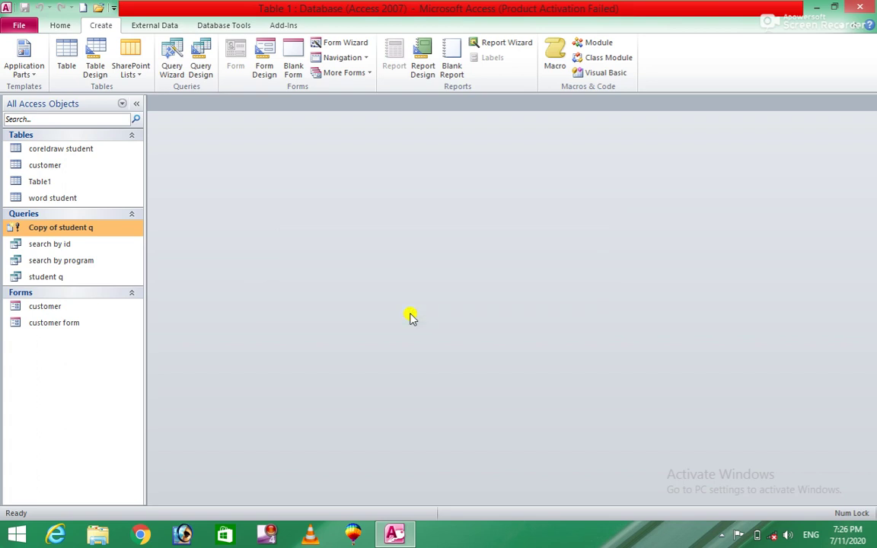
double_click(54, 200)
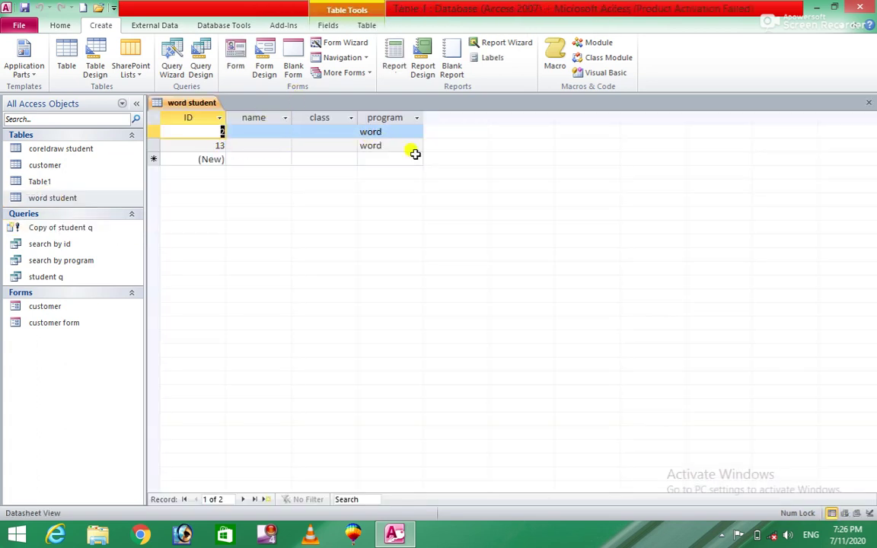
Open Table1 and add two new records with word as the program.
double_click(40, 181)
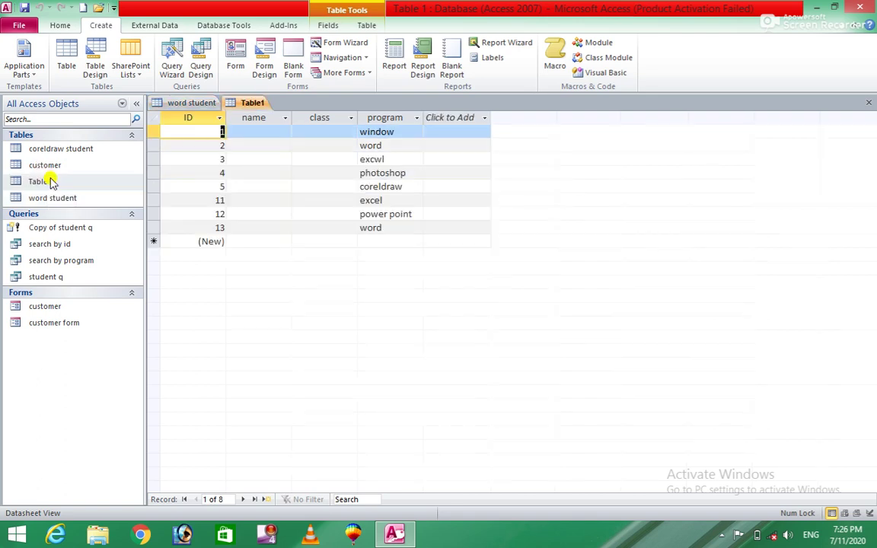
left_click(388, 228)
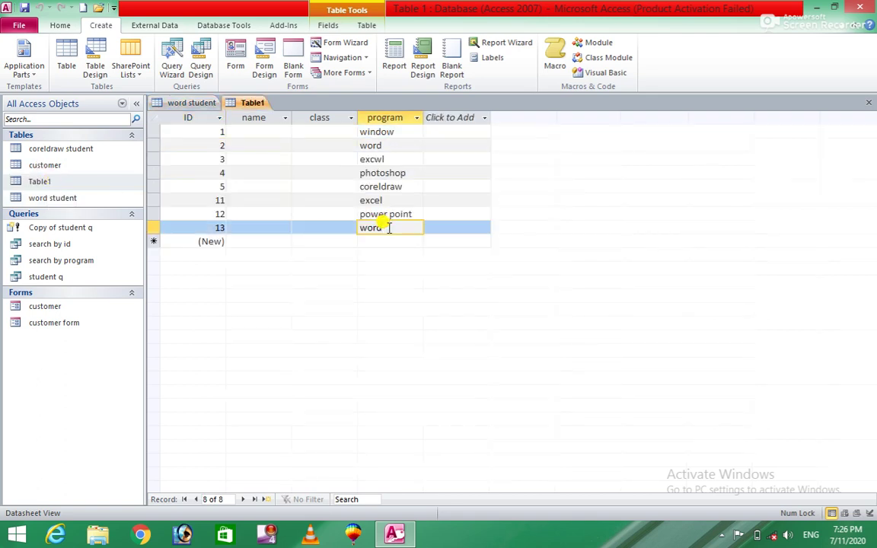
key("Tab")
key("Tab")
key("Tab")
key("Tab")
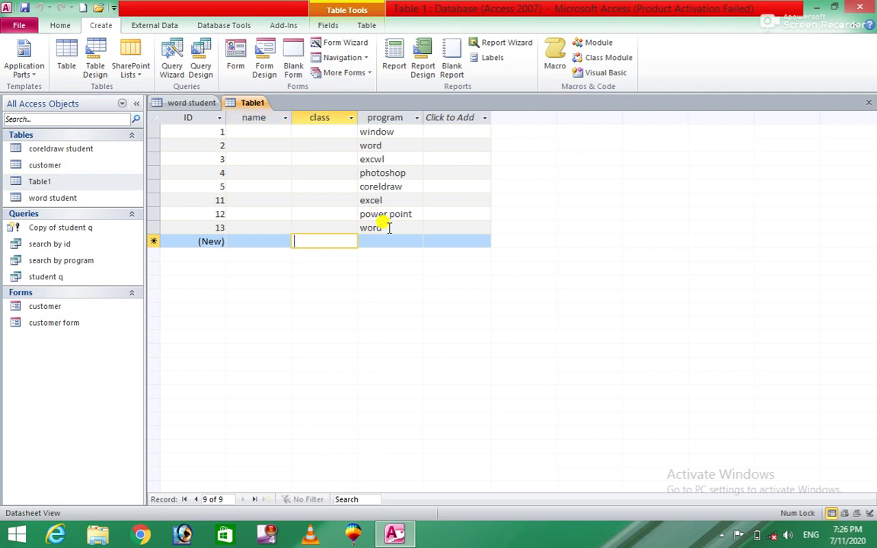
type("wford")
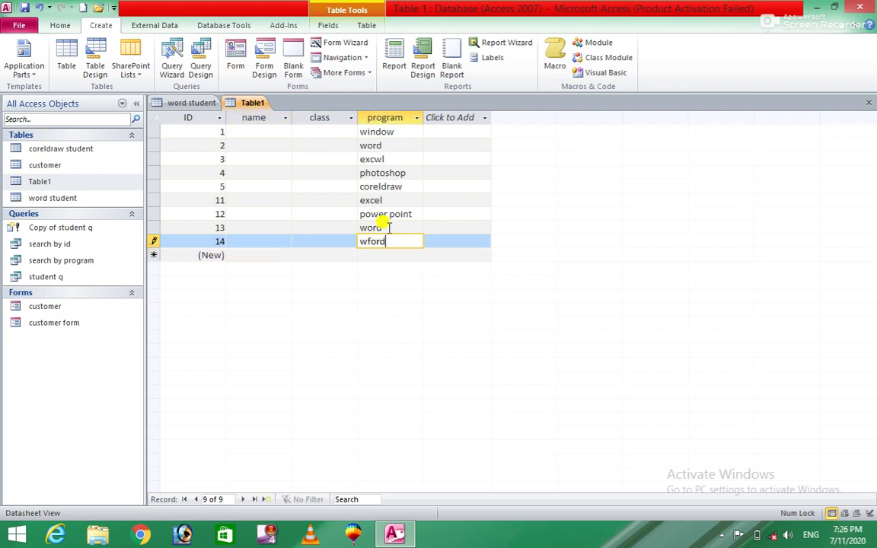
key("Tab")
key("Tab")
key("Tab")
key("Tab")
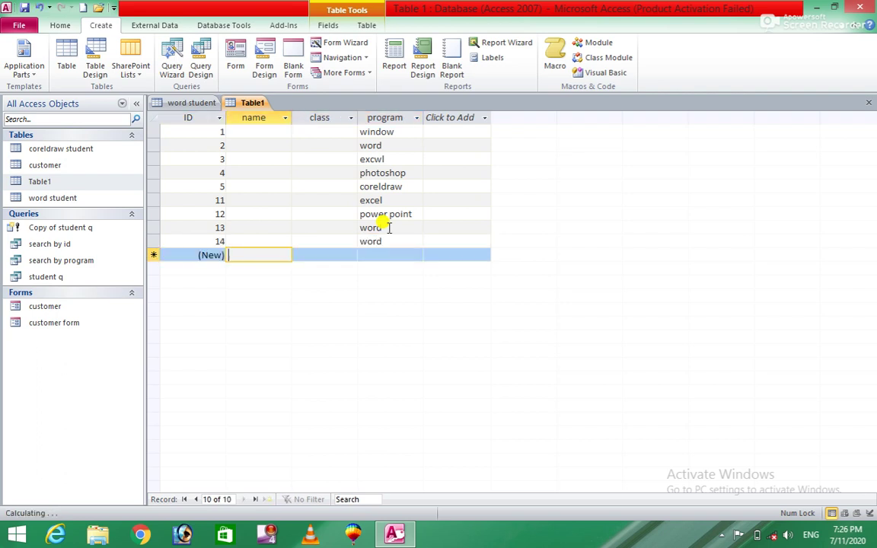
type("word")
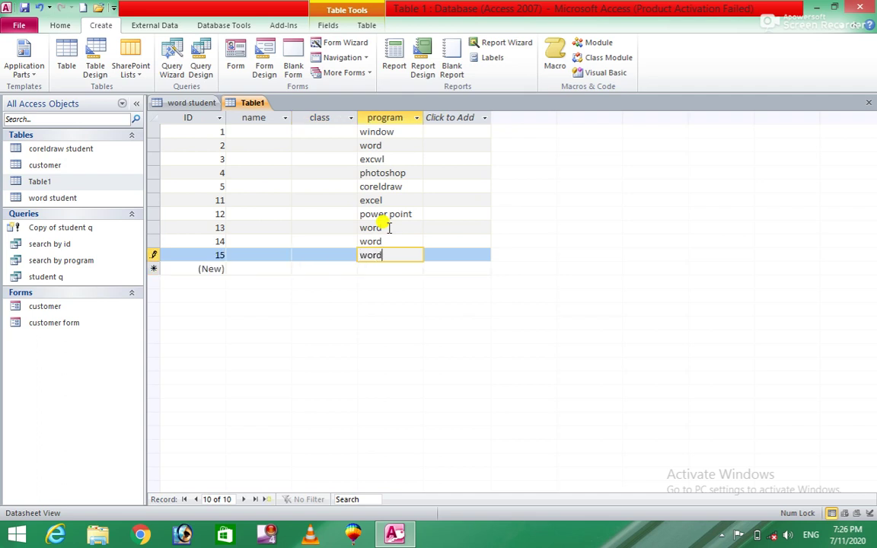
Add two further records to Table1 with excel and power point as their programs.
key("Tab")
key("Tab")
key("Tab")
key("Tab")
type("e")
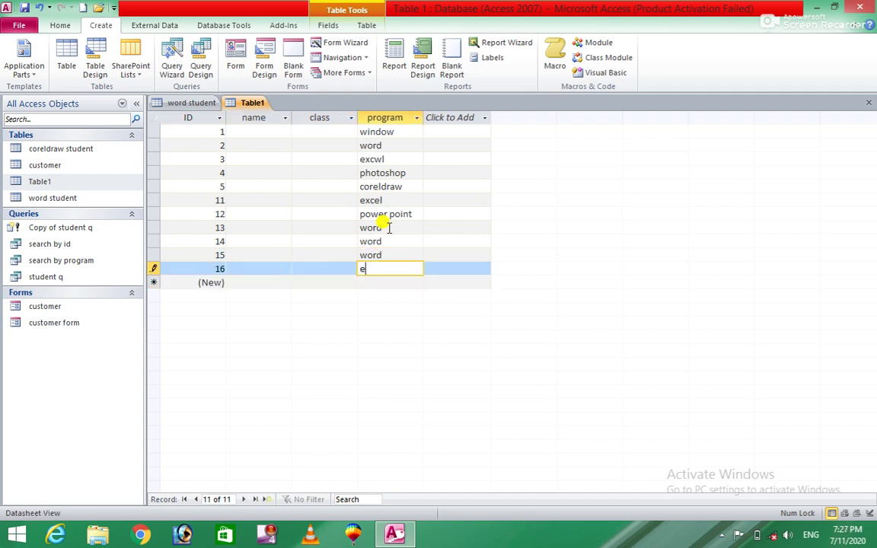
type("xcel")
key("Tab")
key("Tab")
key("Tab")
key("Tab")
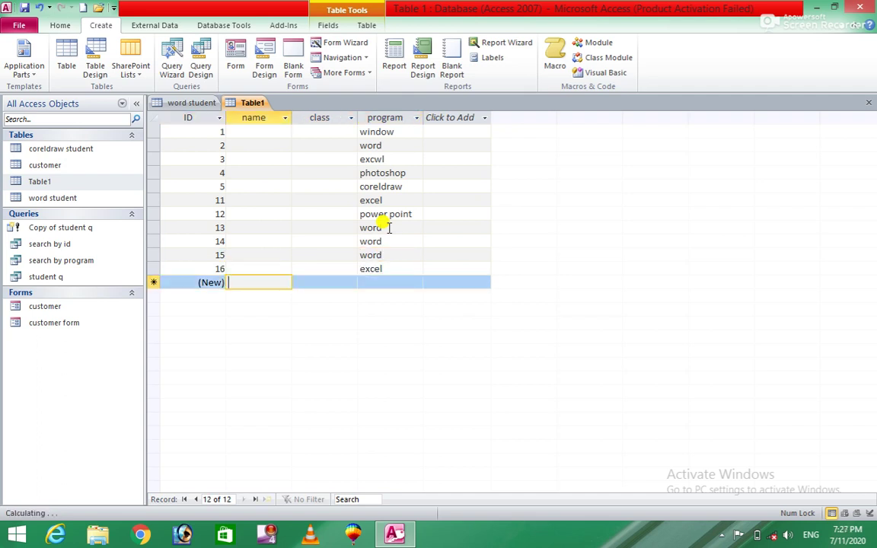
type("power")
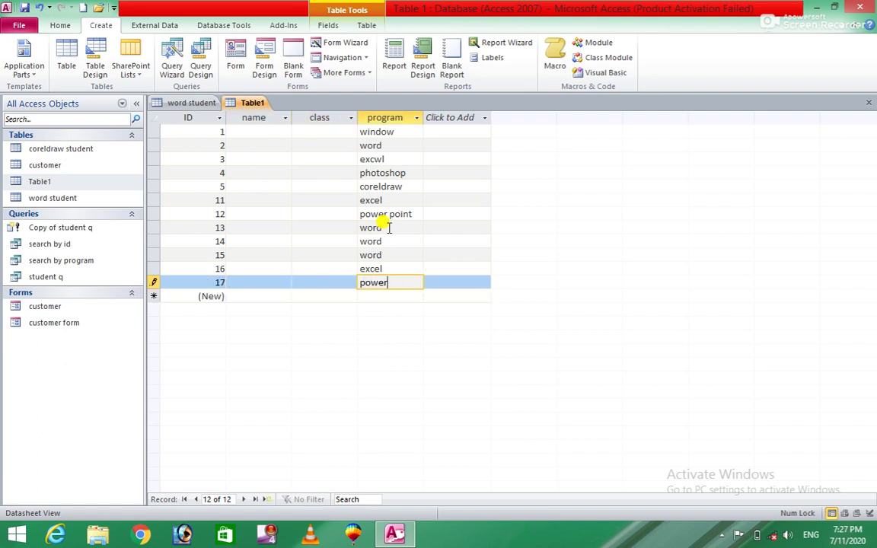
Add a record to Table1 with coreldraw as the program.
key("Tab")
key("Tab")
key("Tab")
key("Tab")
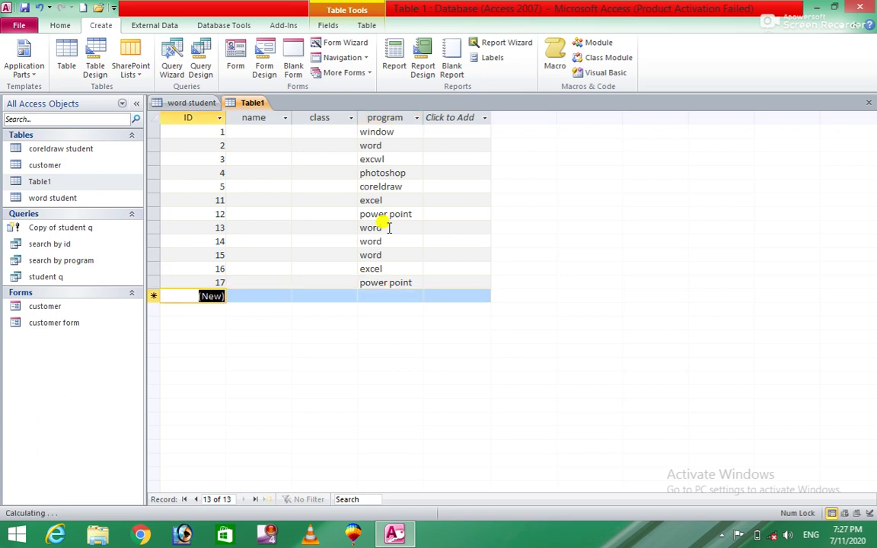
type("coreldraw")
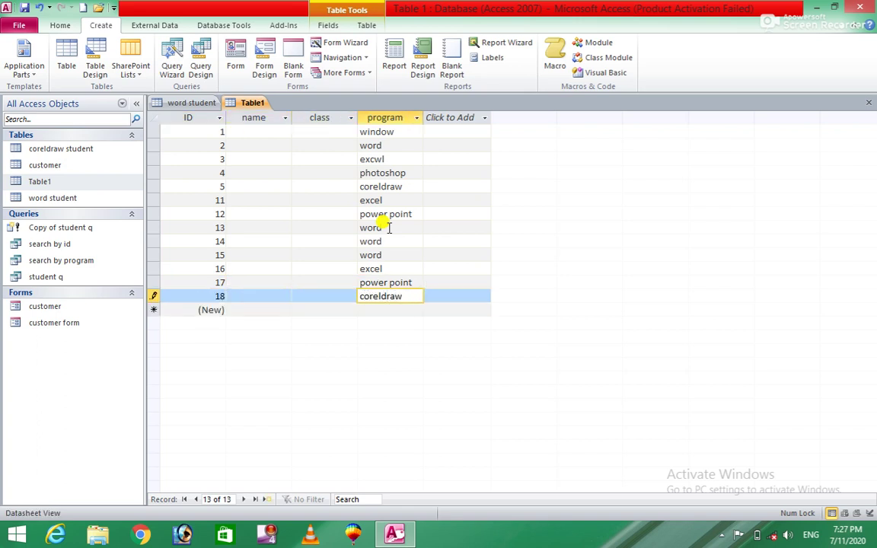
key("Tab")
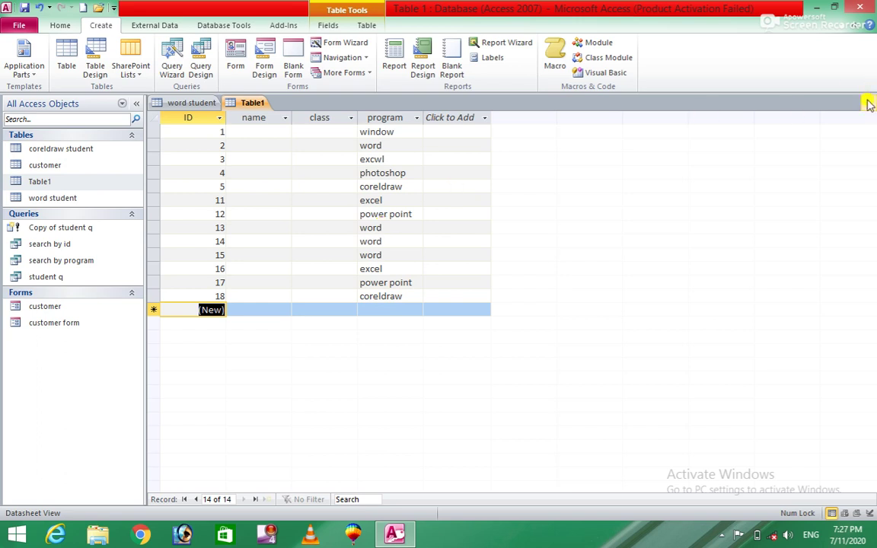
Close Table1 and refresh all records in the open word student table.
left_click(869, 102)
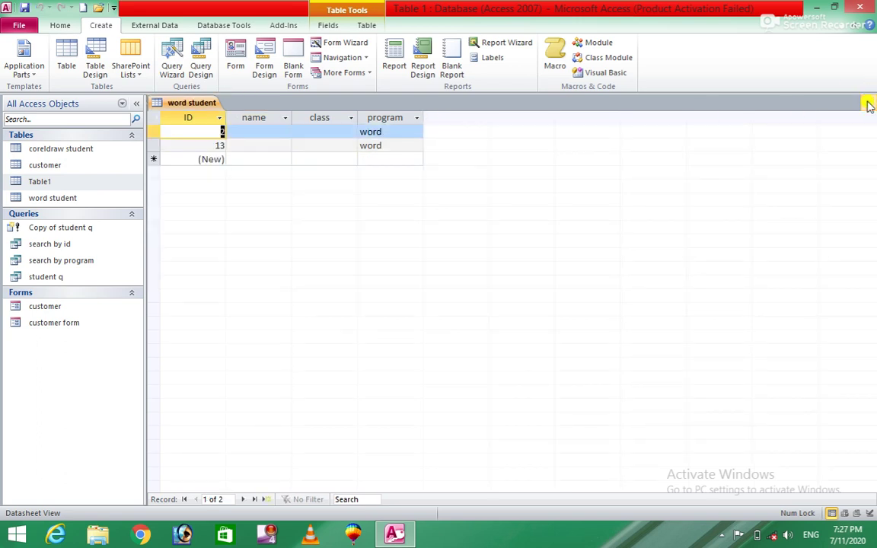
left_click(55, 198)
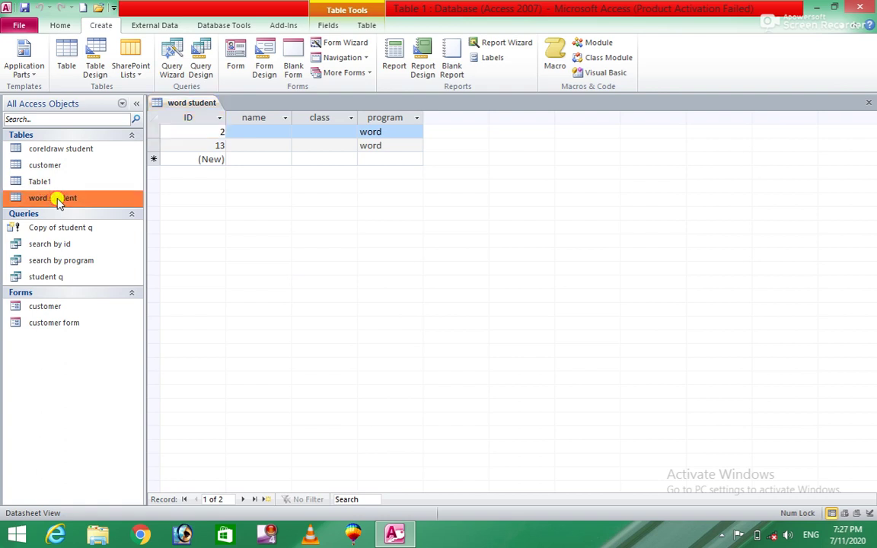
left_click(61, 26)
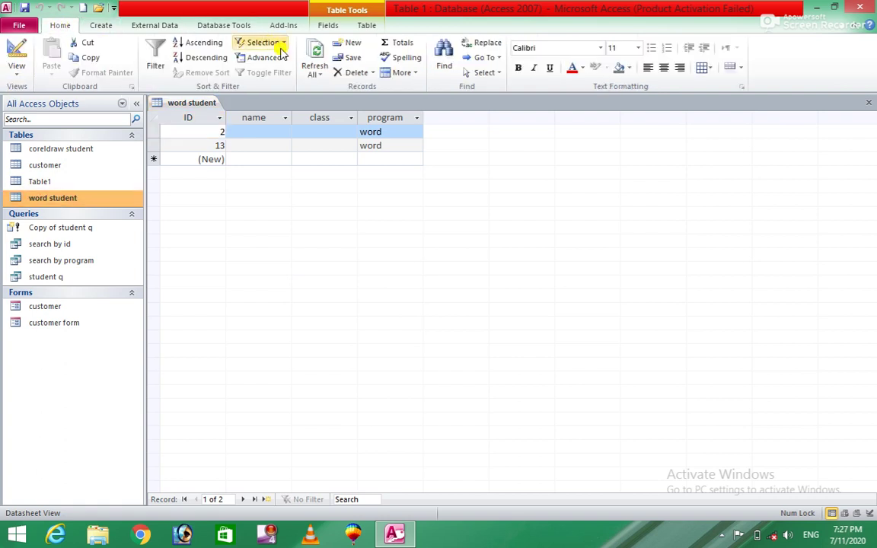
left_click(321, 59)
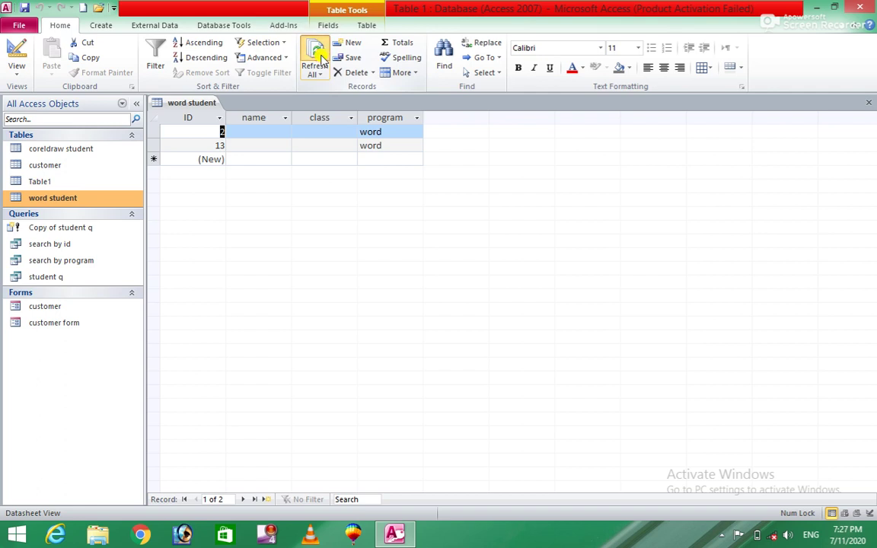
Try to run the "Copy of student q" make-table query while the word student table is still open, accepting its replacement.
left_click(60, 230)
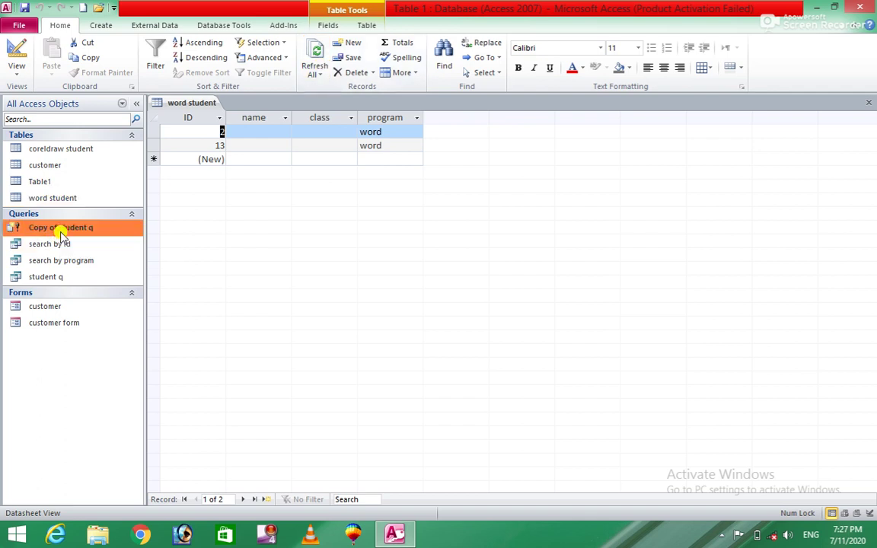
double_click(59, 231)
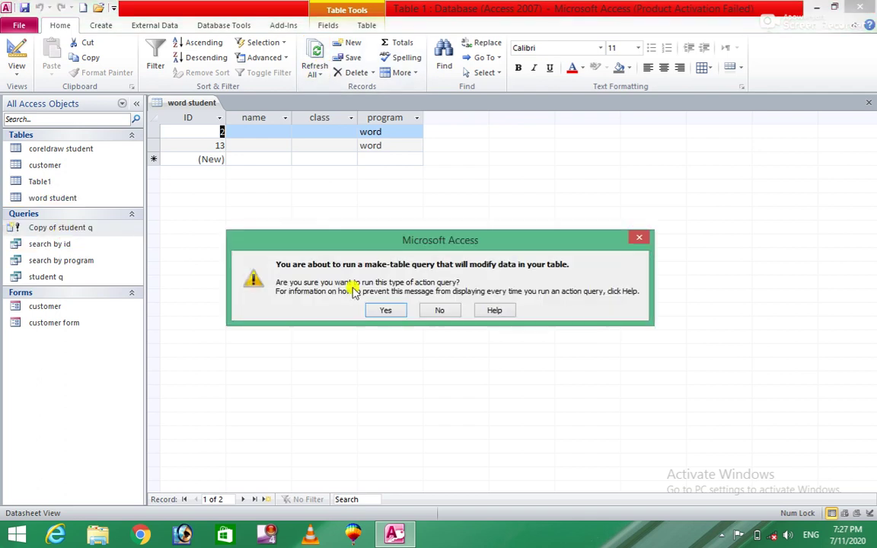
left_click(384, 312)
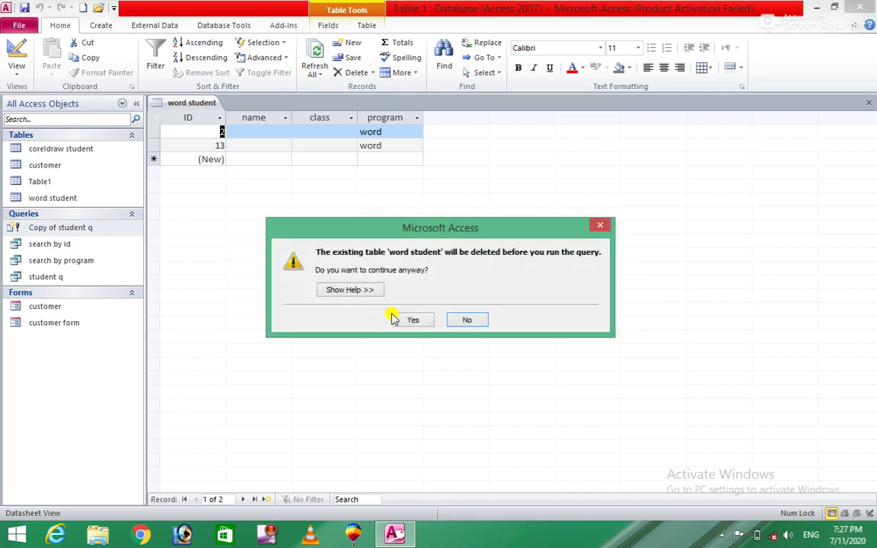
left_click(403, 319)
left_click(404, 302)
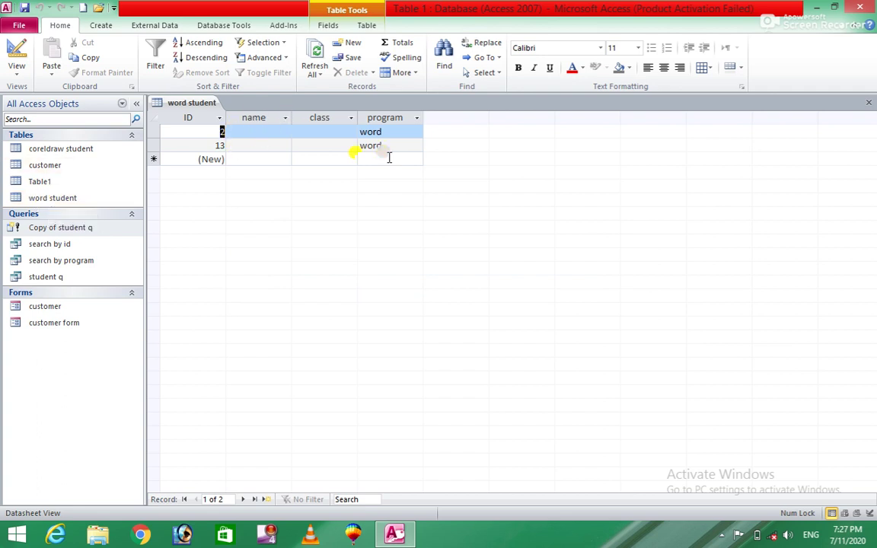
Close and reopen the word student table to check its records, and leave it closed.
double_click(79, 199)
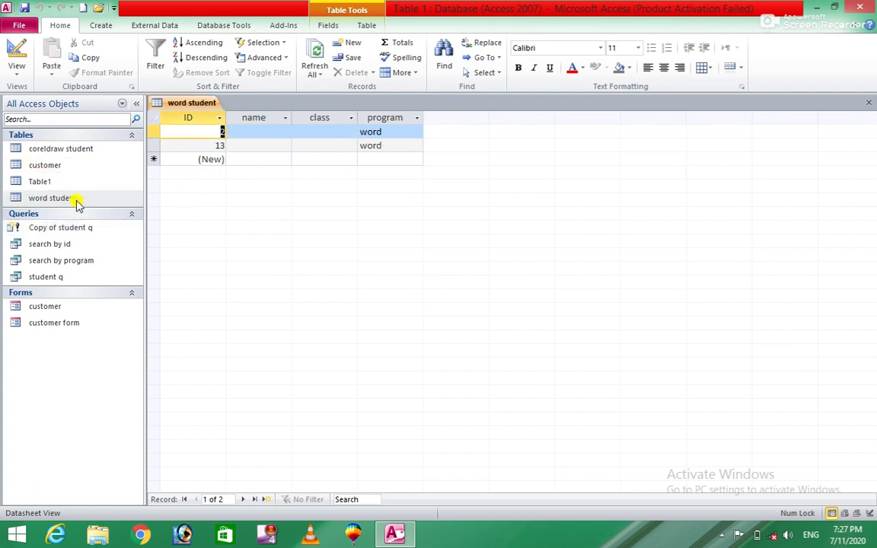
left_click(869, 102)
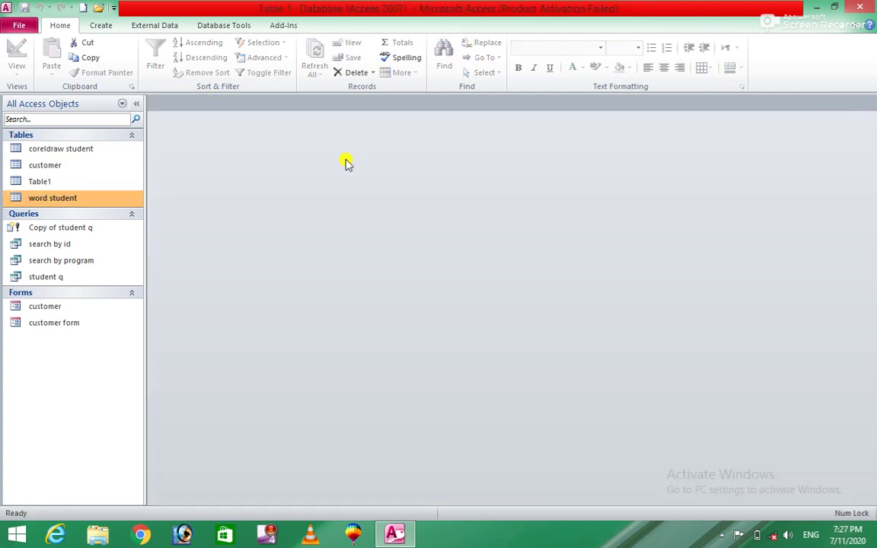
double_click(73, 202)
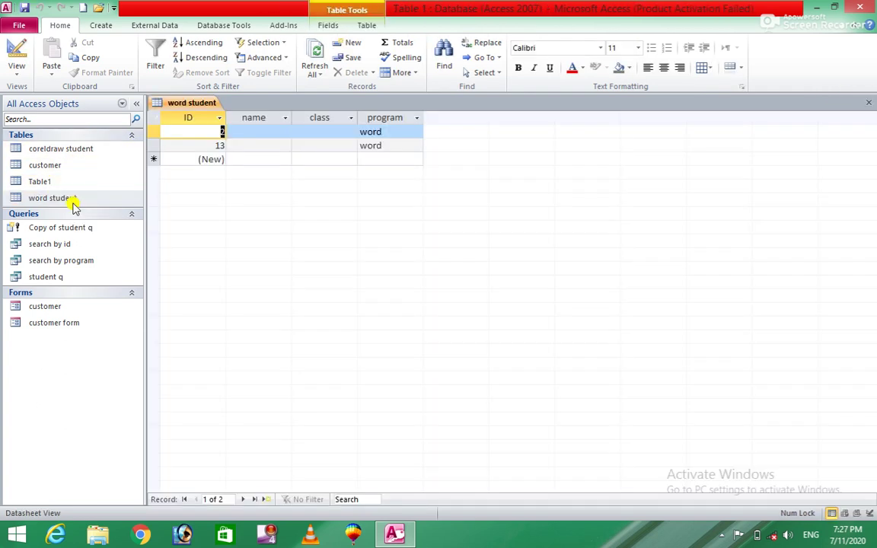
left_click(868, 102)
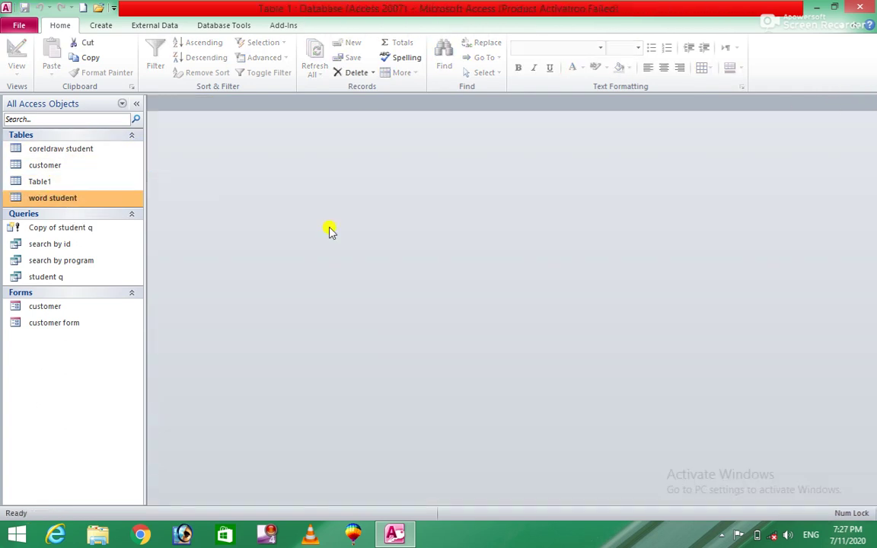
Run the "Copy of student q" make-table query with word student closed, accept replacing that table, and check its records before closing it.
double_click(54, 229)
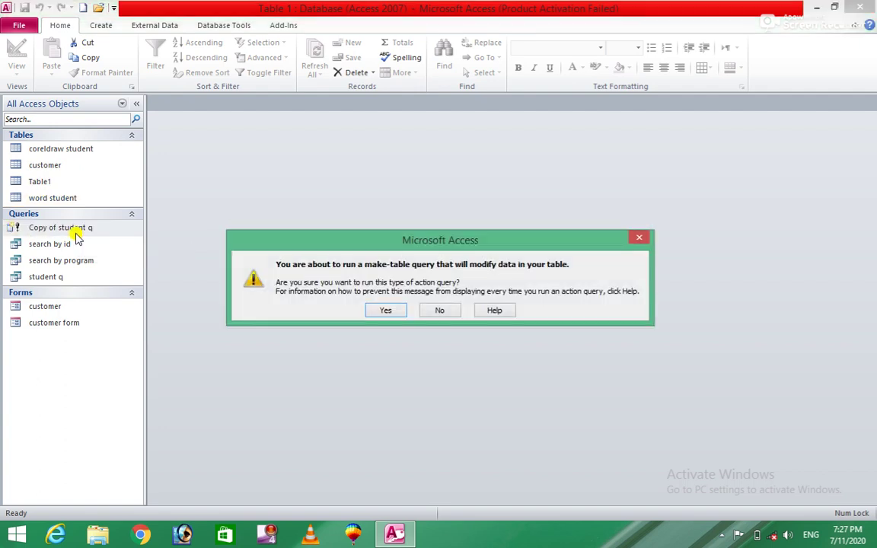
left_click(385, 310)
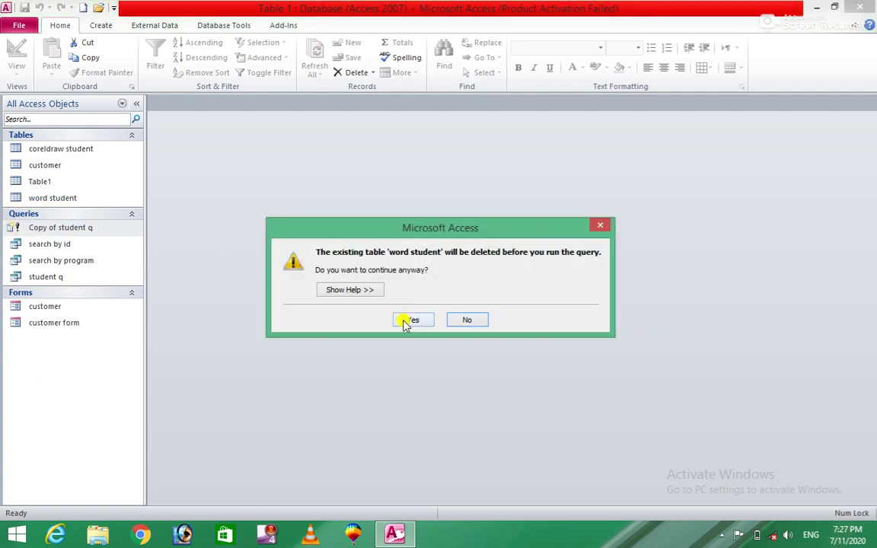
left_click(407, 321)
left_click(407, 313)
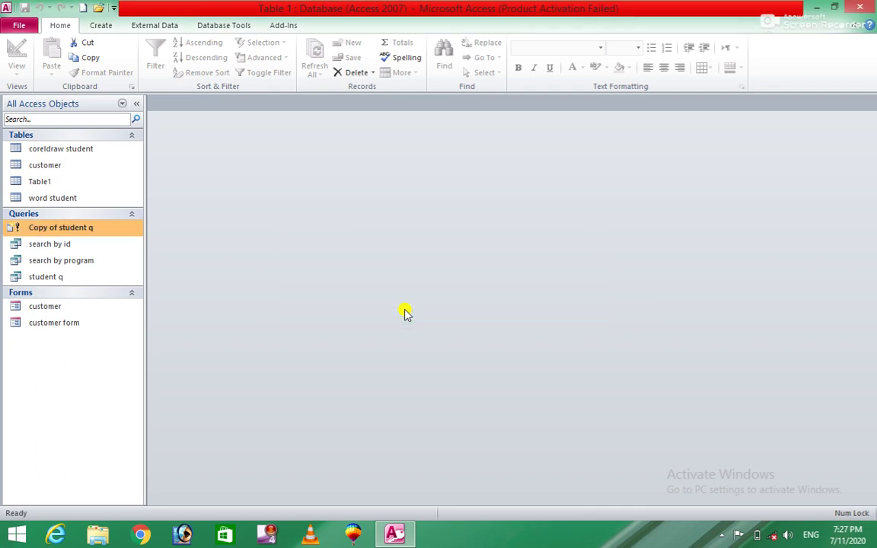
double_click(70, 199)
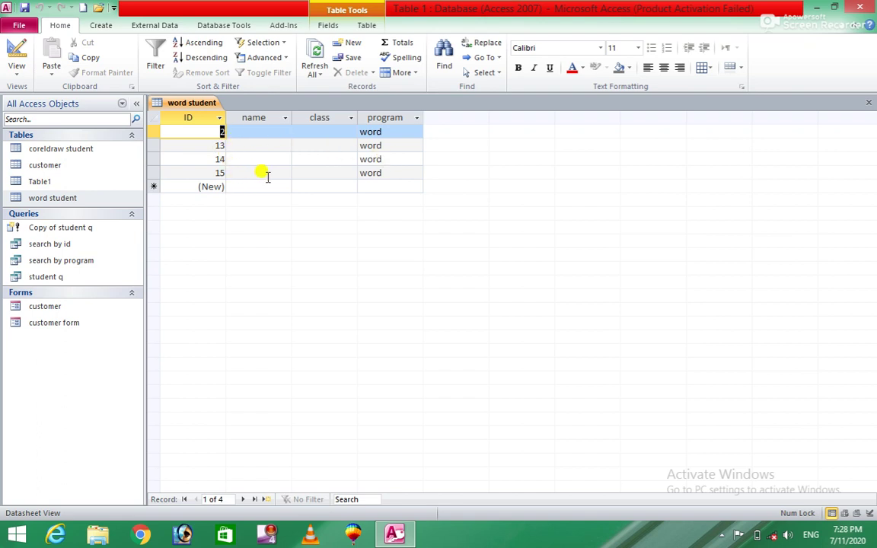
left_click(869, 104)
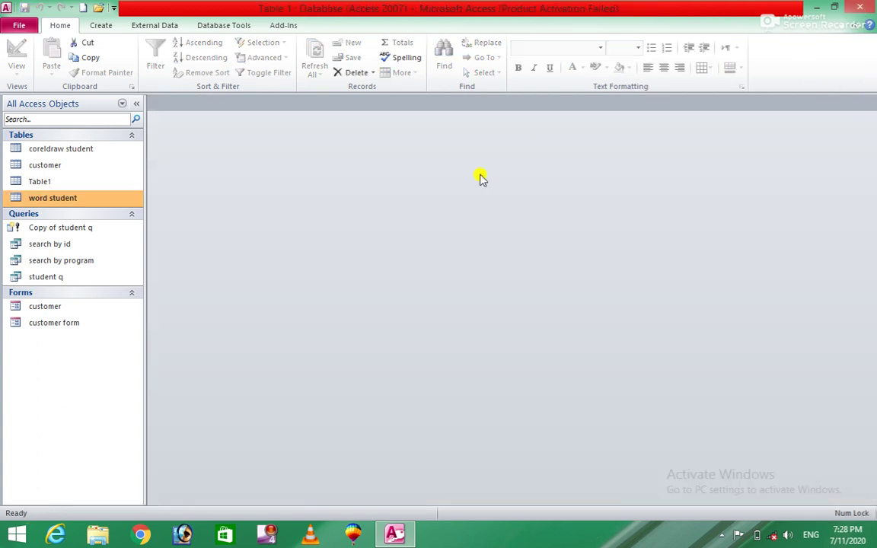